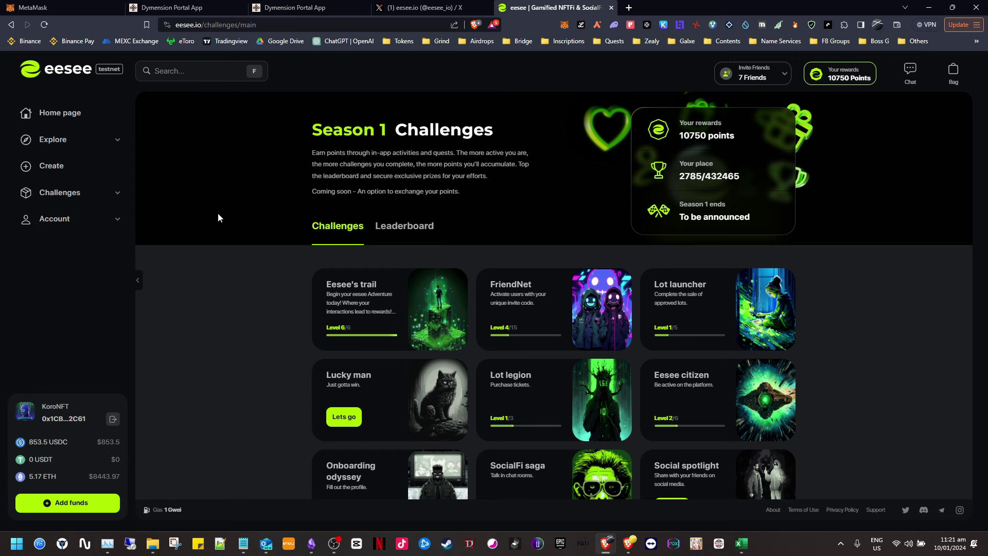
# - Switch to the MetaMask wallet and check the account's GoerliETH balance
pyautogui.click(46, 7)
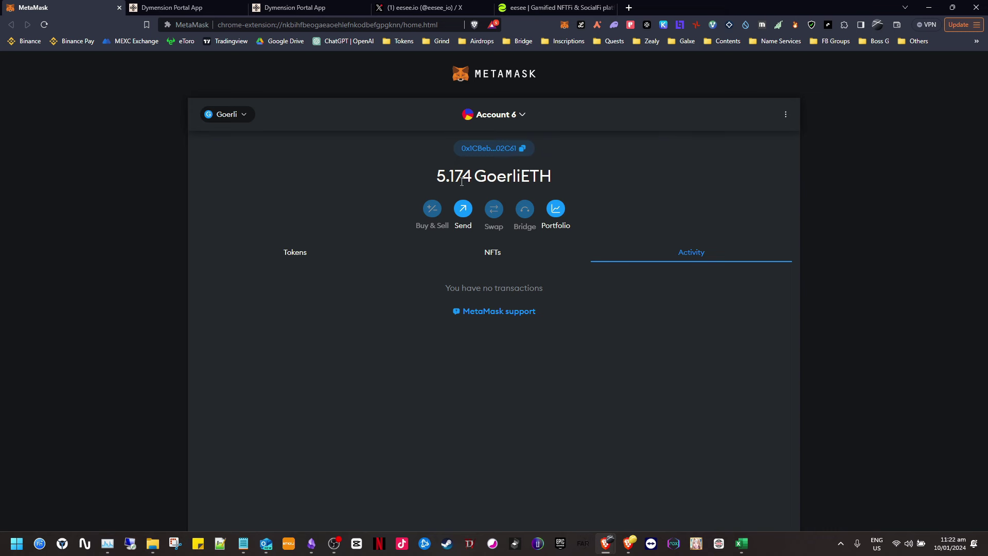
pyautogui.doubleClick(461, 181)
pyautogui.click(506, 171)
# - Switch to the EESEE note in Obsidian and highlight the invite code under the first task
pyautogui.click(311, 542)
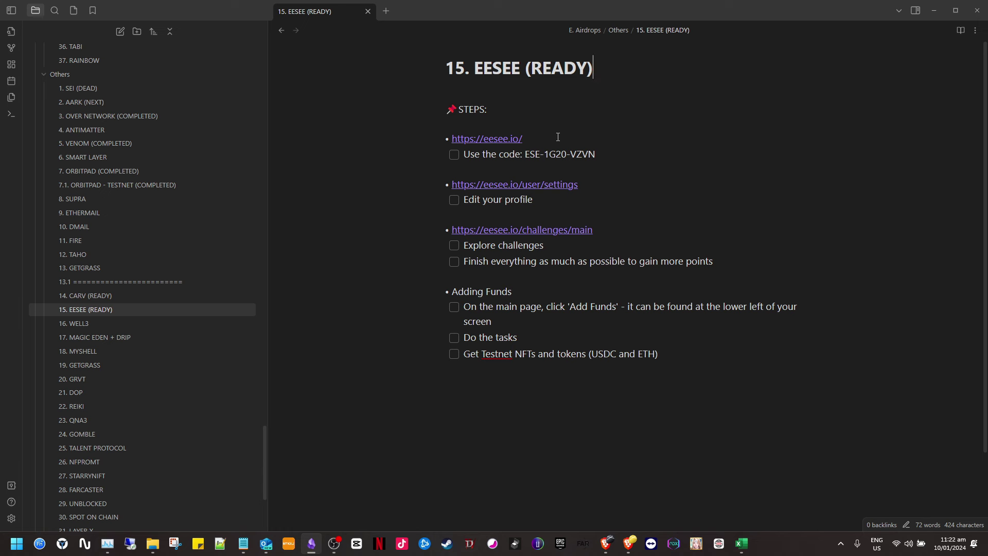
pyautogui.moveTo(622, 148); pyautogui.dragTo(528, 154)
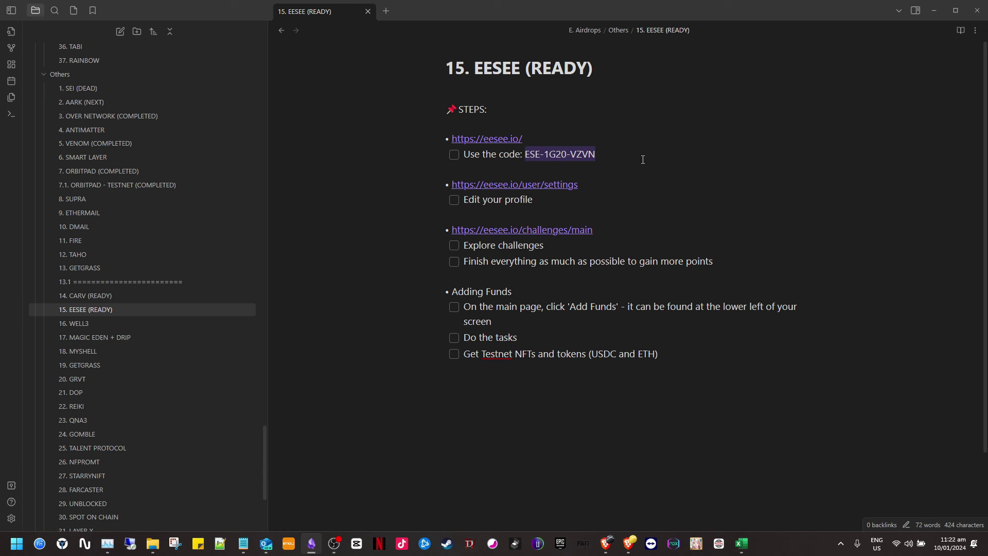
pyautogui.click(624, 155)
pyautogui.moveTo(526, 154); pyautogui.dragTo(624, 159)
# - Return to the browser and read the eesee.io posts on X about the ESE token and testnet rewards
pyautogui.click(605, 543)
pyautogui.click(714, 470)
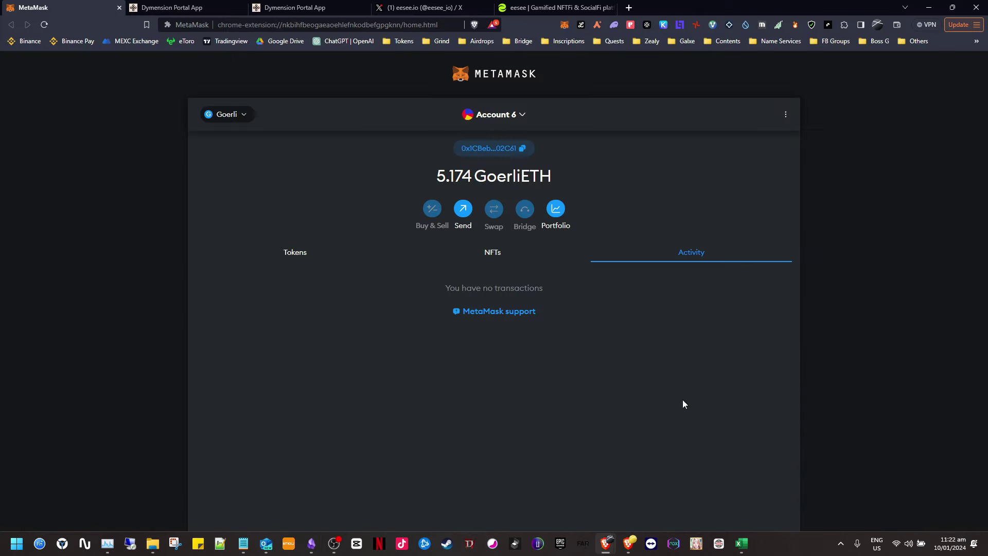
pyautogui.click(431, 8)
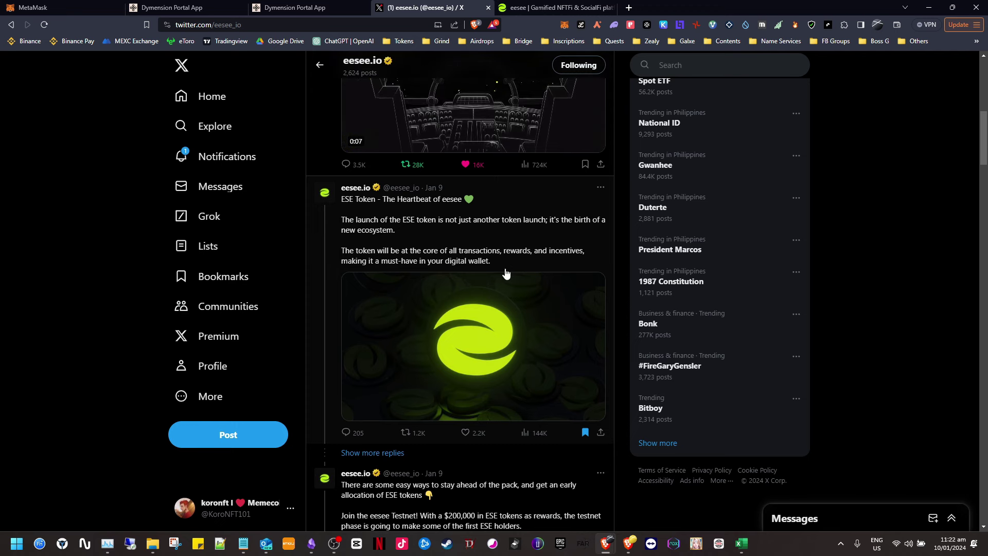
pyautogui.scroll(-2, 534, 286)
pyautogui.scroll(-1, 533, 286)
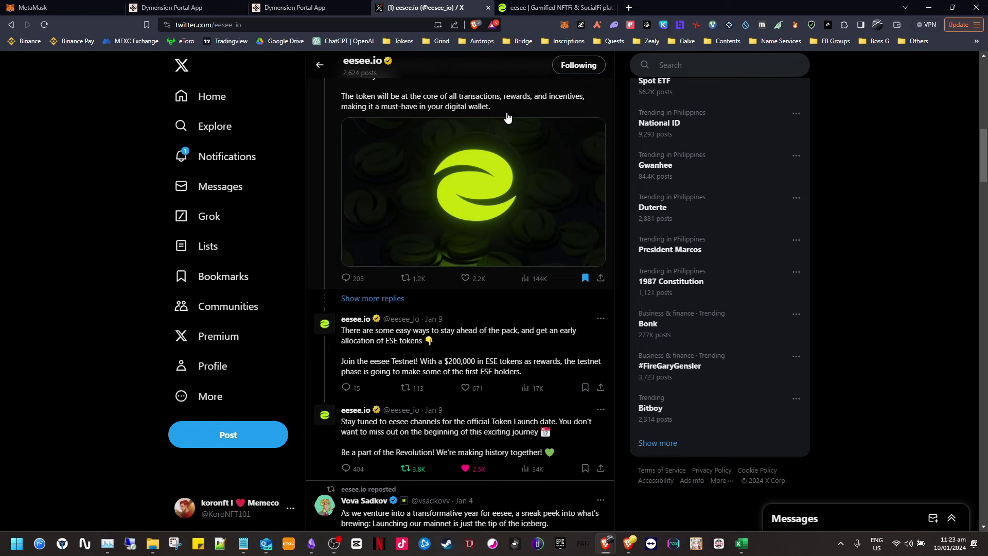
# - Check when Season 1 ends on the eesee challenges page
pyautogui.click(563, 5)
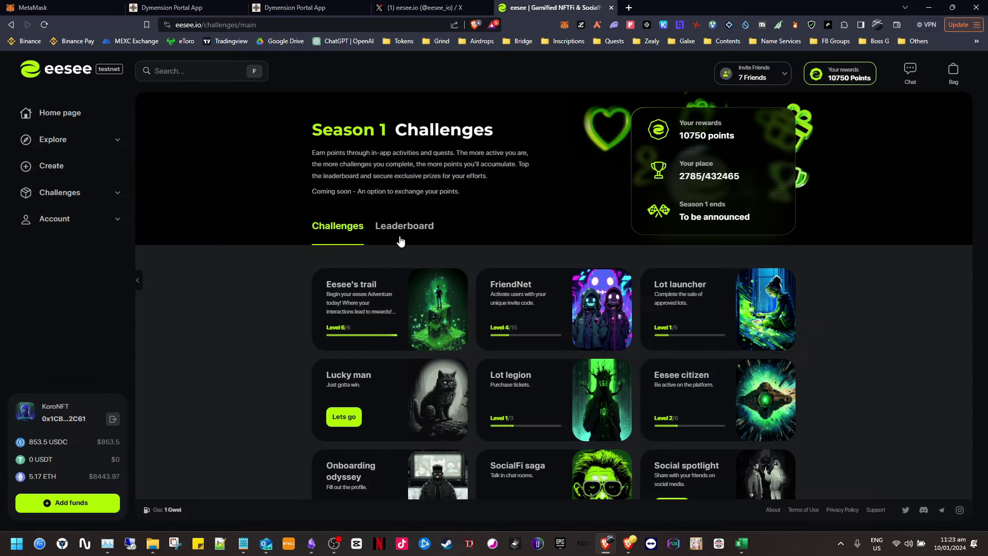
pyautogui.tripleClick(681, 203)
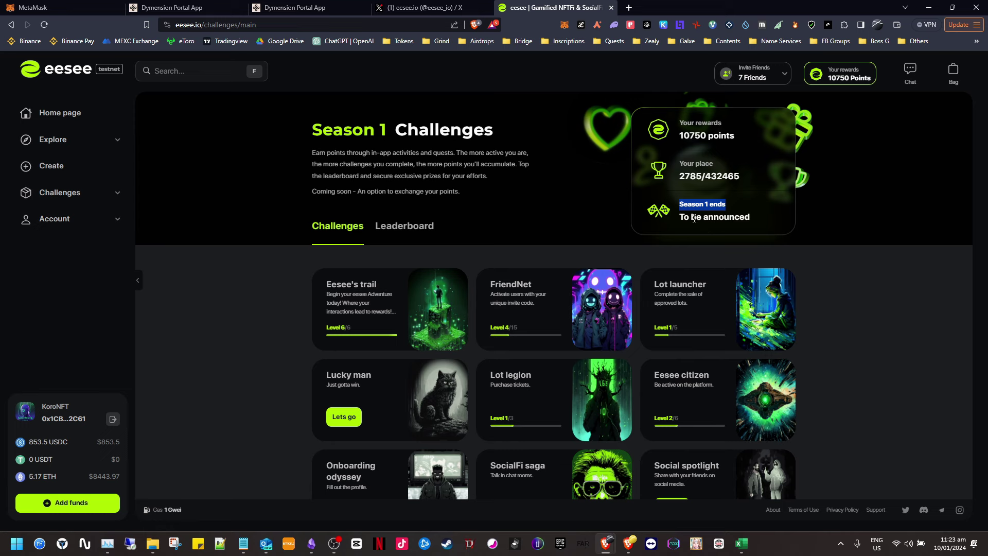
pyautogui.moveTo(684, 217); pyautogui.dragTo(845, 244)
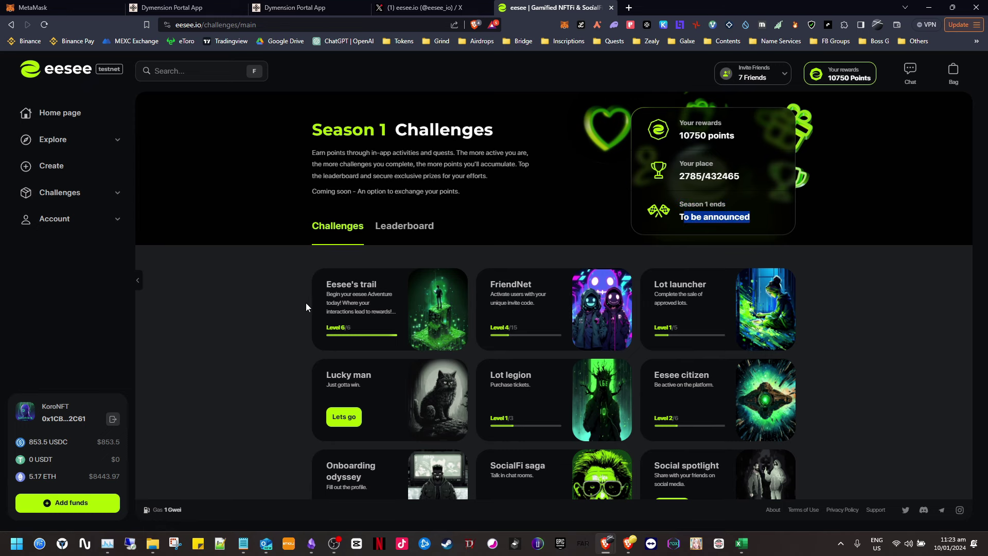
# - Look over the invite code task in the Obsidian EESEE note and return to the eesee site in the browser
pyautogui.click(311, 543)
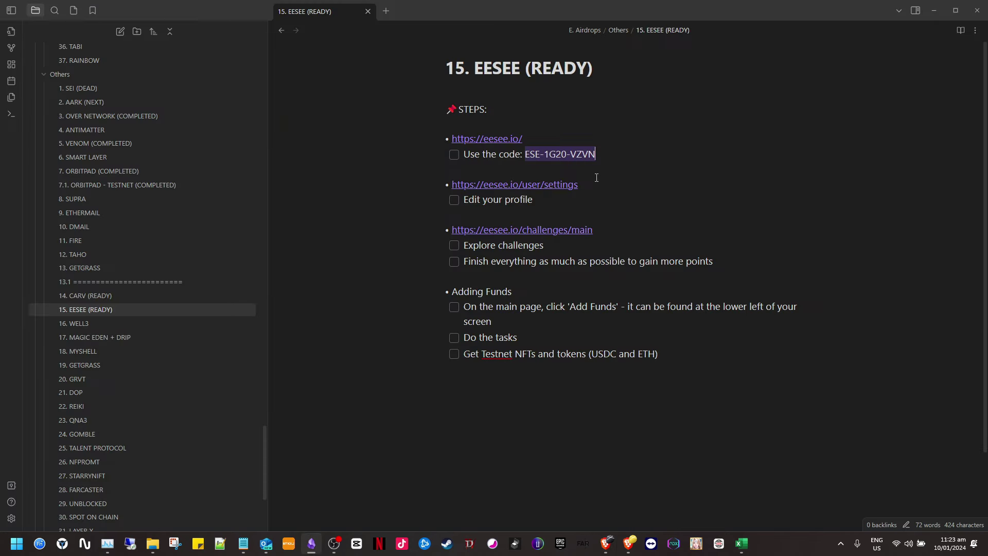
pyautogui.click(689, 169)
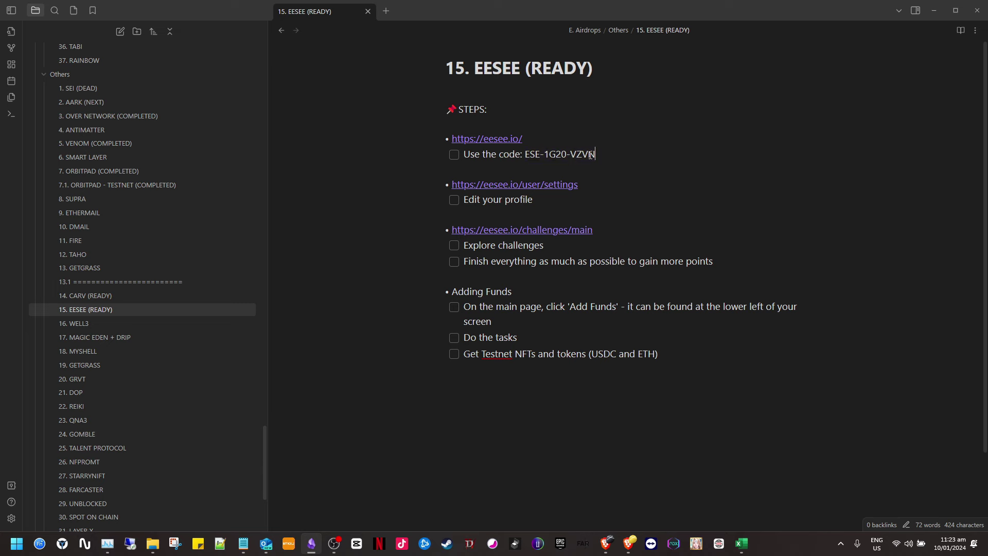
pyautogui.moveTo(628, 543)
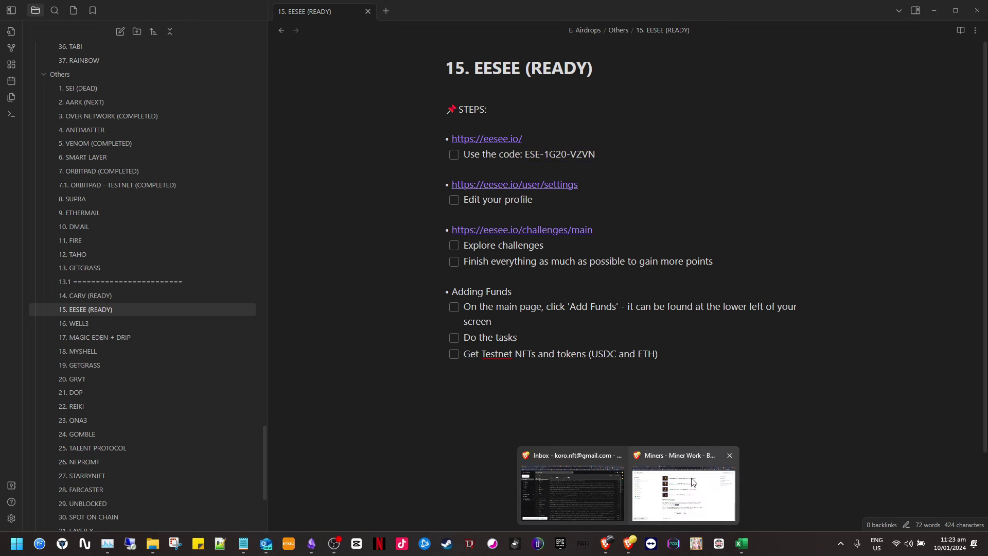
pyautogui.click(700, 486)
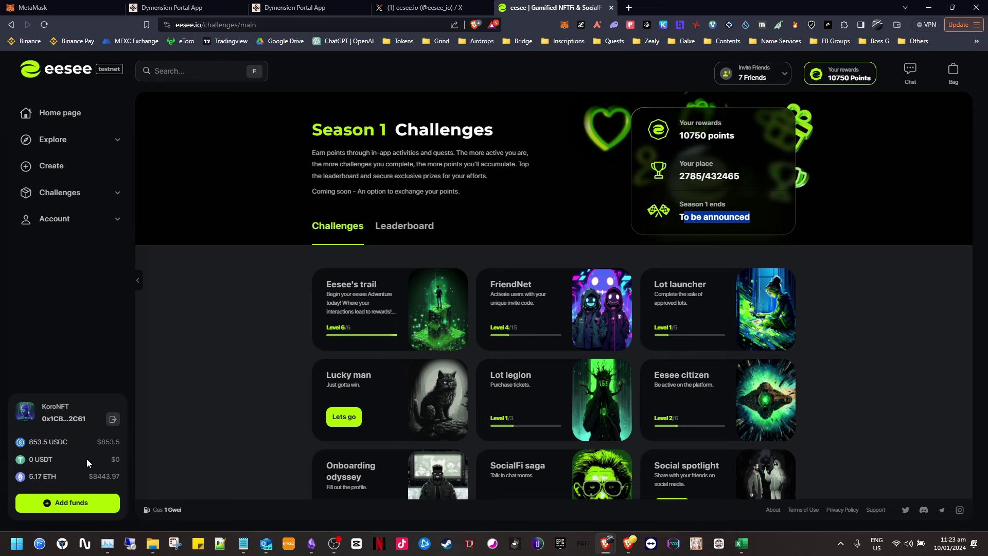
# - Open the eesee account settings and review the profile's display name and username fields
pyautogui.click(89, 220)
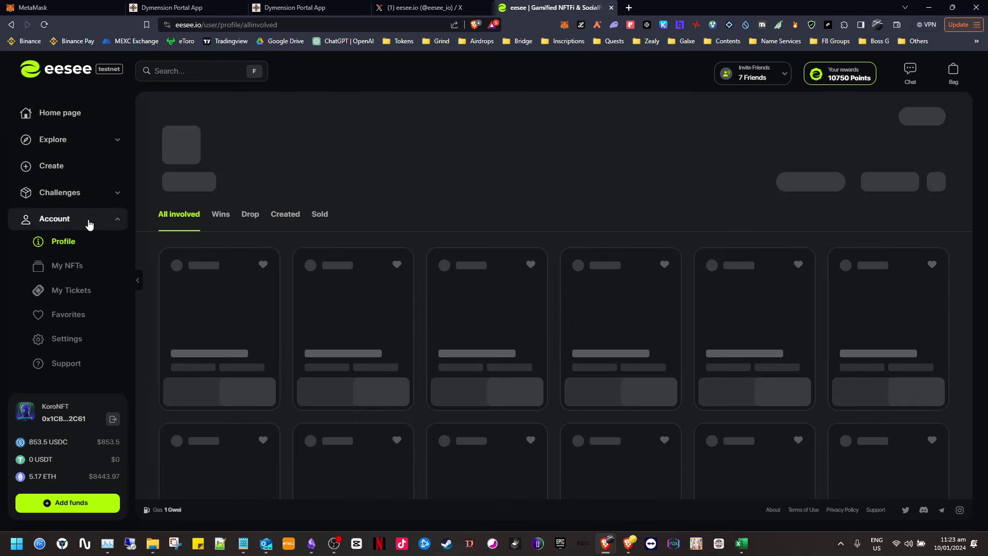
pyautogui.click(67, 337)
pyautogui.scroll(-4, 341, 240)
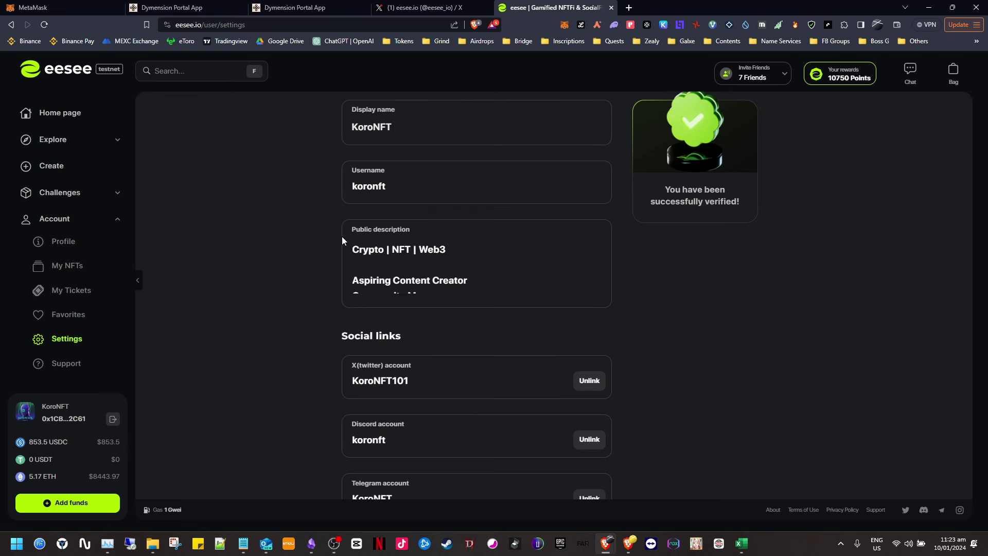
pyautogui.scroll(1, 374, 212)
pyautogui.moveTo(421, 182); pyautogui.dragTo(348, 182)
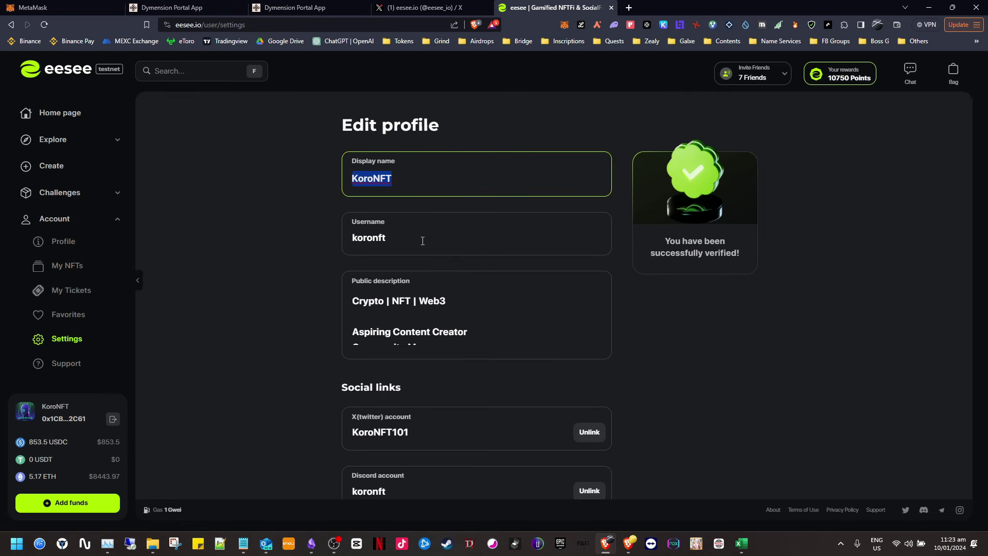
pyautogui.moveTo(422, 240); pyautogui.dragTo(288, 243)
pyautogui.scroll(-2, 433, 326)
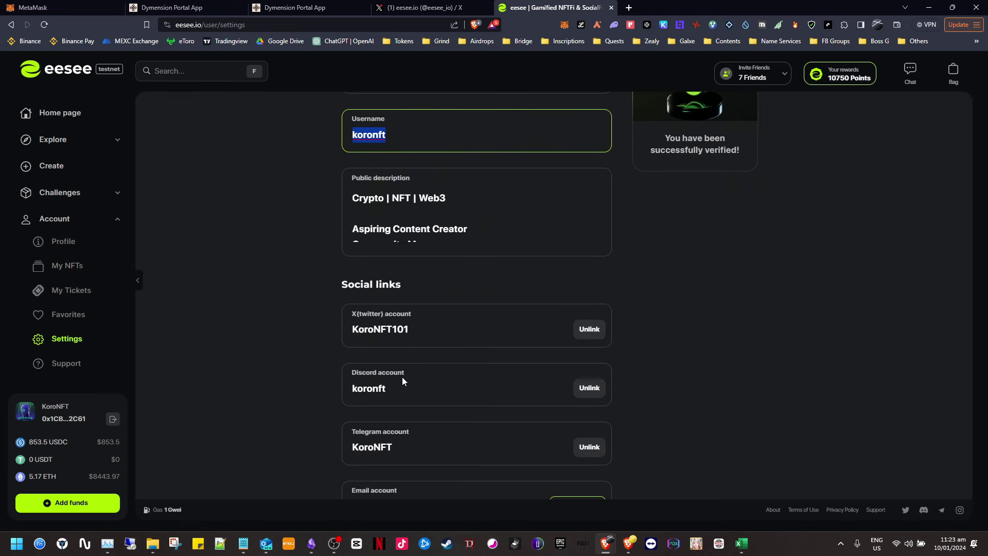
# - Review the linked X, Discord and Telegram accounts and the email field in the profile settings
pyautogui.click(374, 389)
pyautogui.scroll(-1, 457, 350)
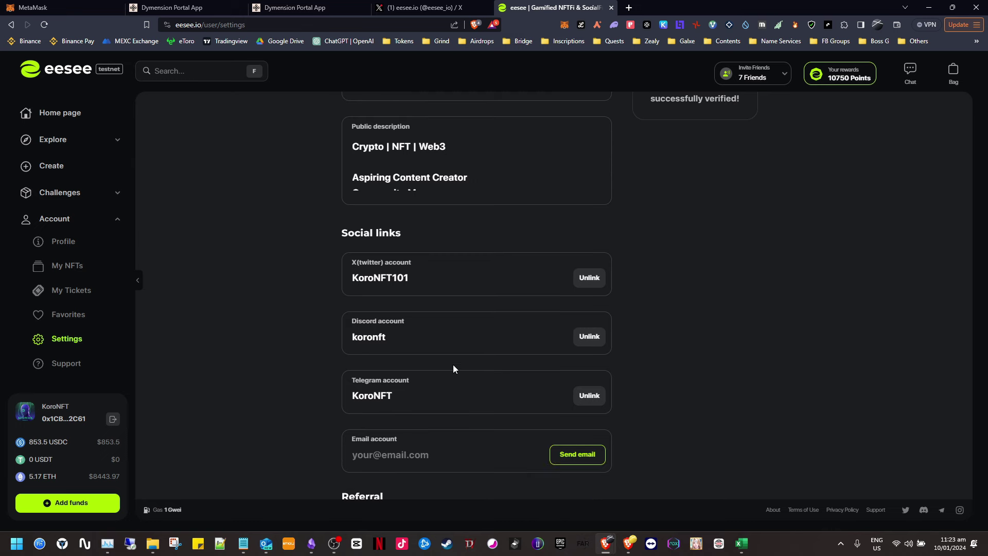
pyautogui.scroll(1, 401, 313)
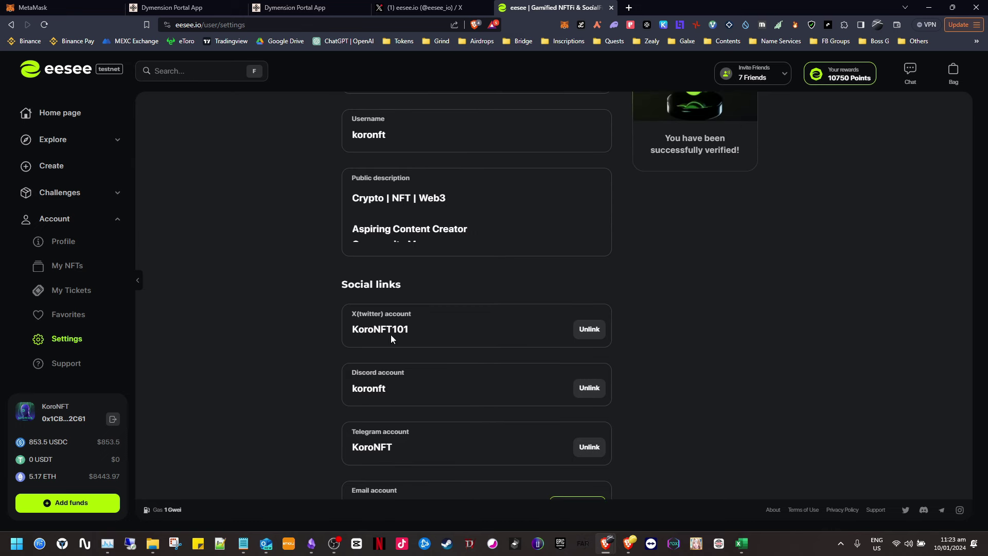
pyautogui.scroll(3, 437, 326)
pyautogui.scroll(-7, 439, 326)
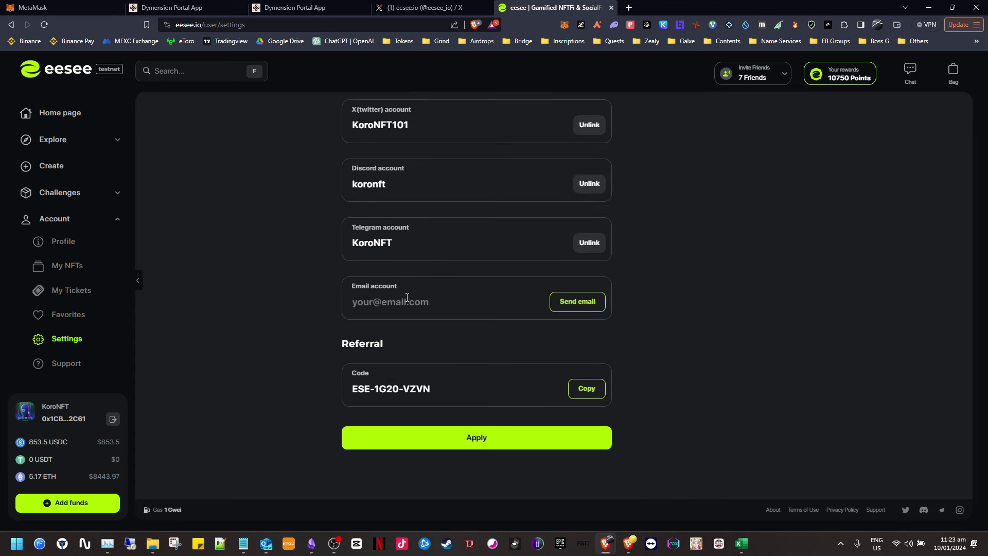
pyautogui.click(442, 301)
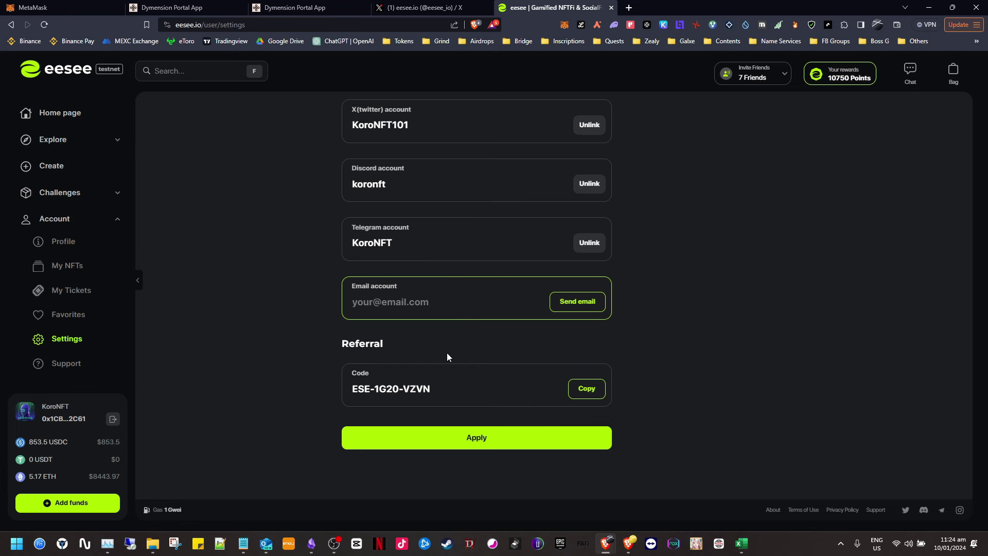
# - Mark the invite code and "Edit your profile" tasks as done in the Obsidian EESEE note, and return to the browser
pyautogui.click(311, 543)
pyautogui.click(454, 155)
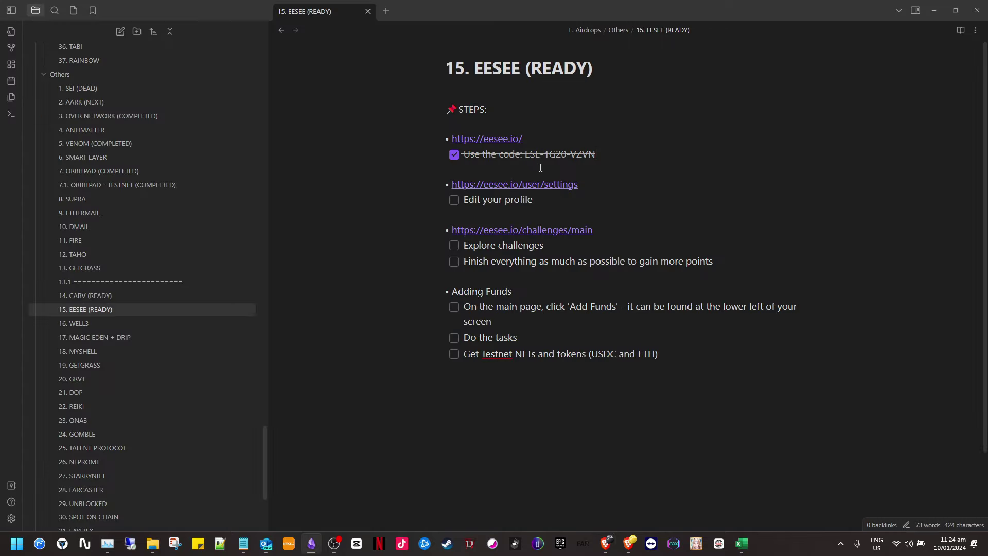
pyautogui.click(454, 200)
pyautogui.moveTo(606, 542)
pyautogui.click(699, 480)
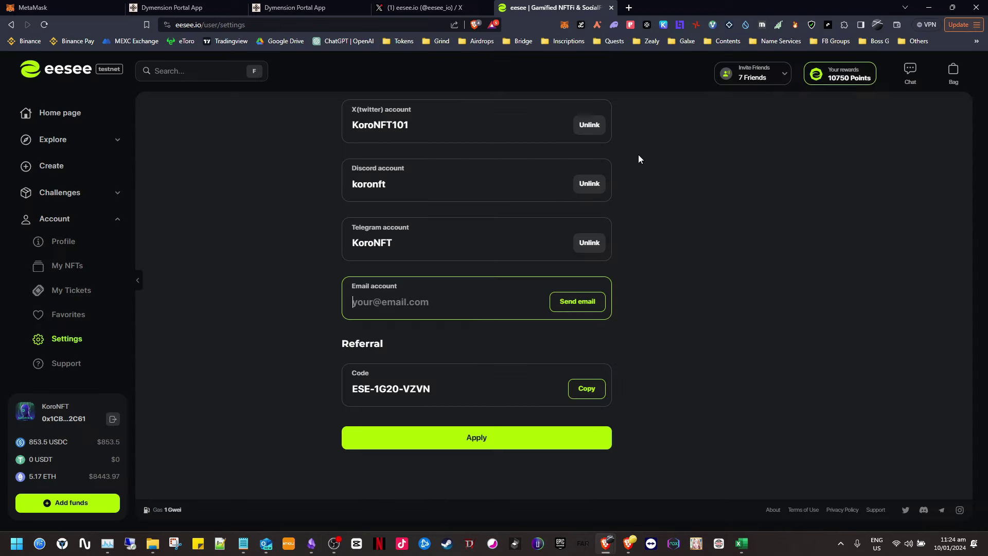
# - Open the Season 1 challenges page and review all tasks and earned points of the Eesee's trail challenge
pyautogui.click(849, 78)
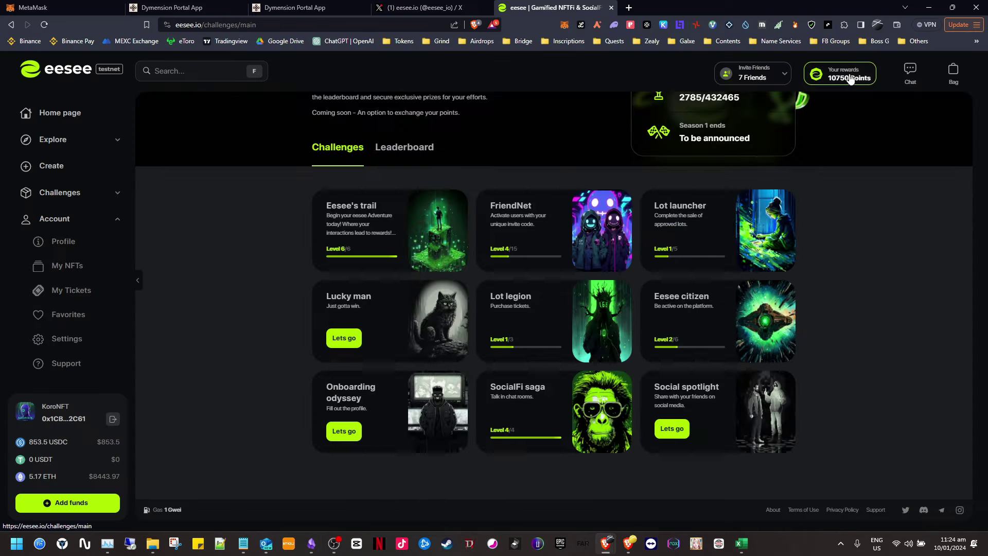
pyautogui.click(414, 220)
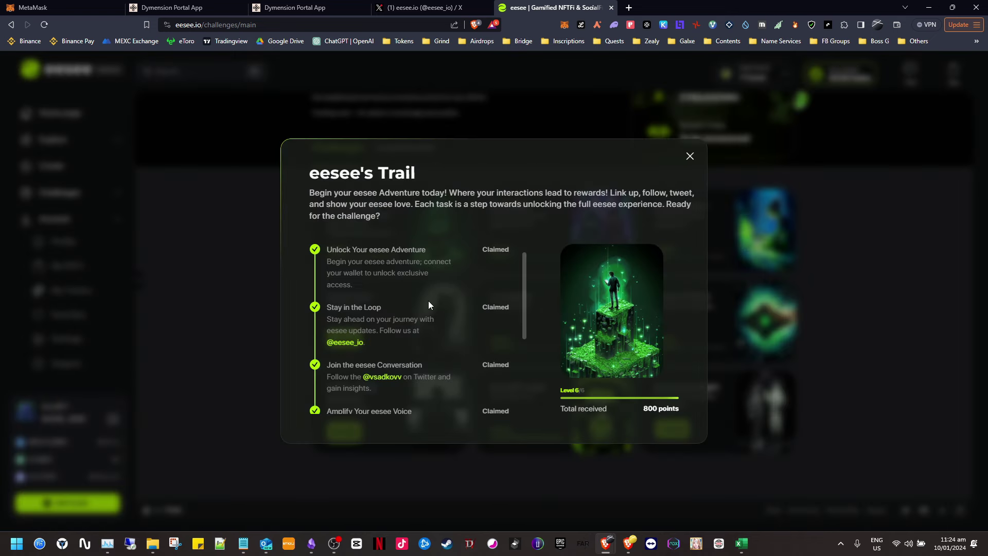
pyautogui.moveTo(372, 251); pyautogui.dragTo(427, 251)
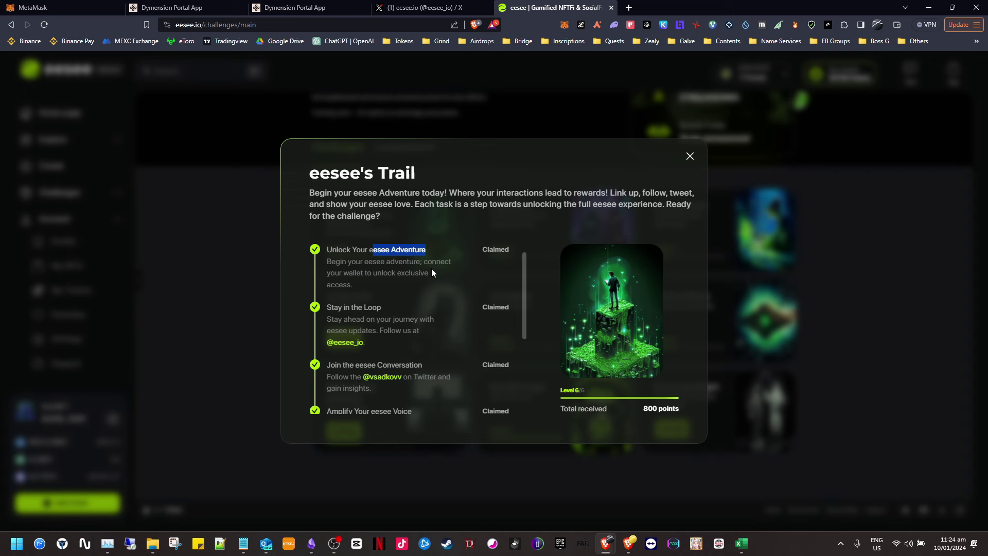
pyautogui.scroll(-2, 368, 279)
pyautogui.scroll(-1, 391, 335)
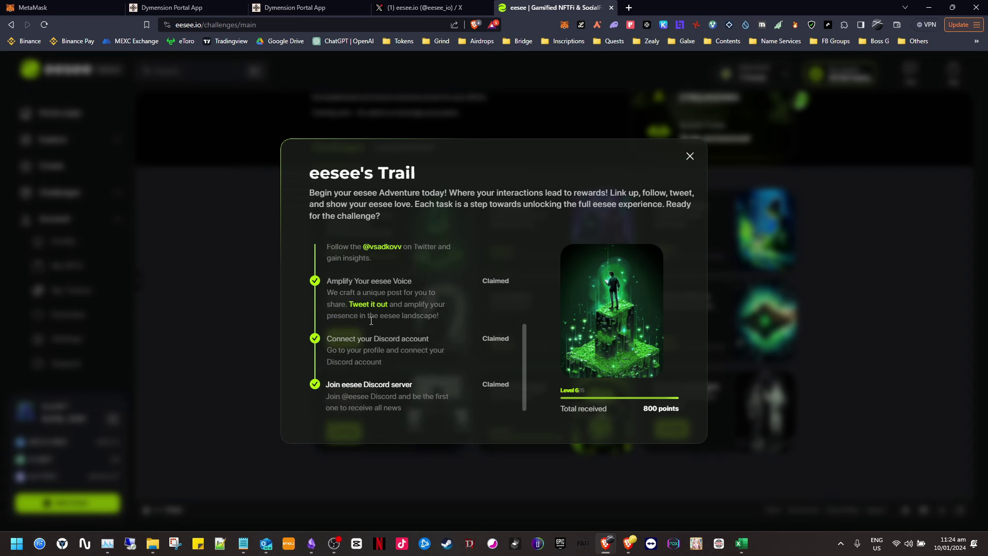
pyautogui.scroll(2, 363, 280)
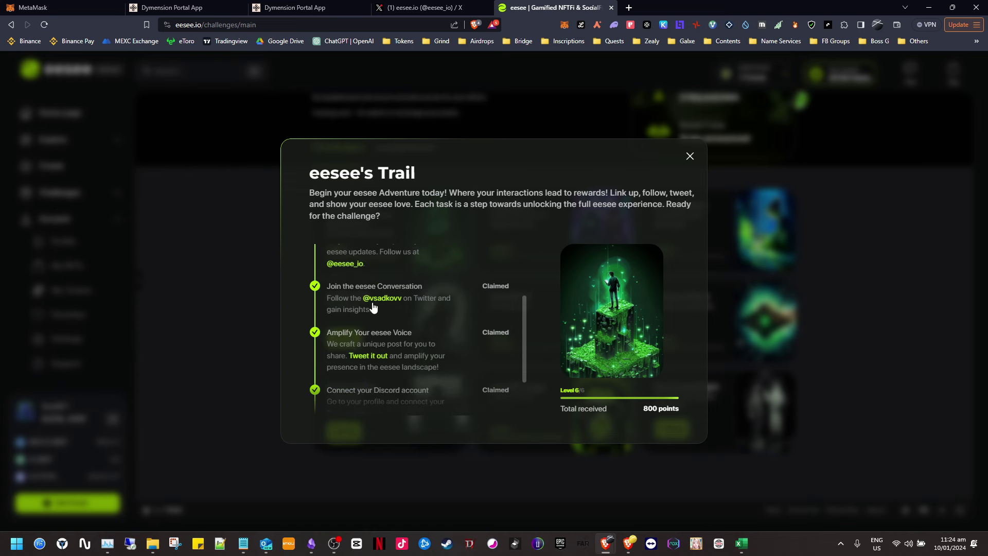
pyautogui.scroll(-2, 378, 309)
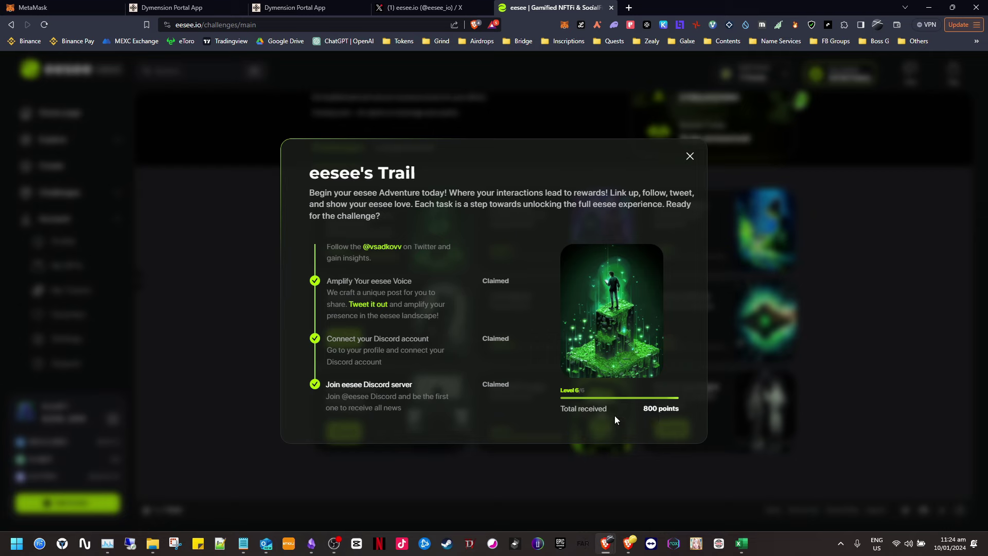
pyautogui.click(690, 156)
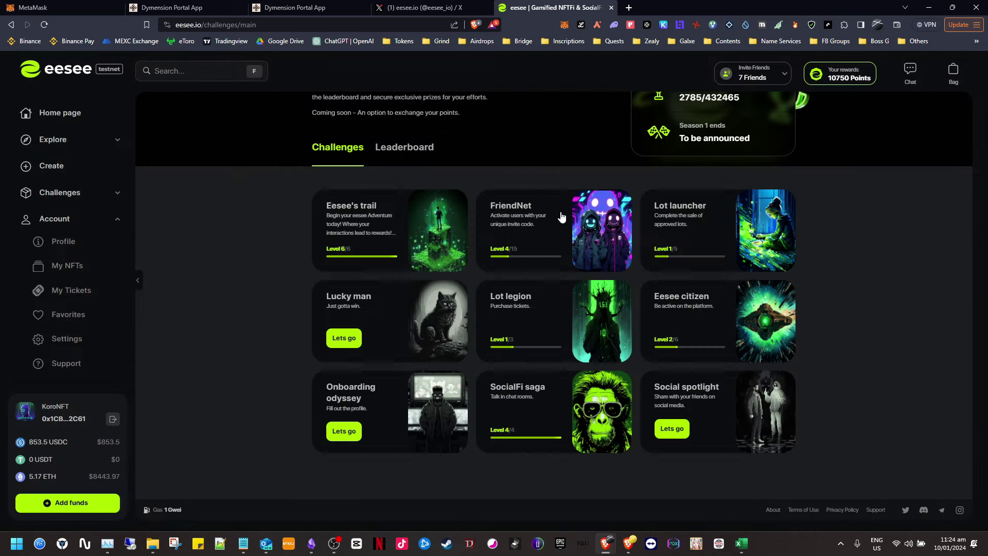
# - Review the levels and rewards of the FriendNet and Lot launcher challenges, closing each one
pyautogui.click(544, 228)
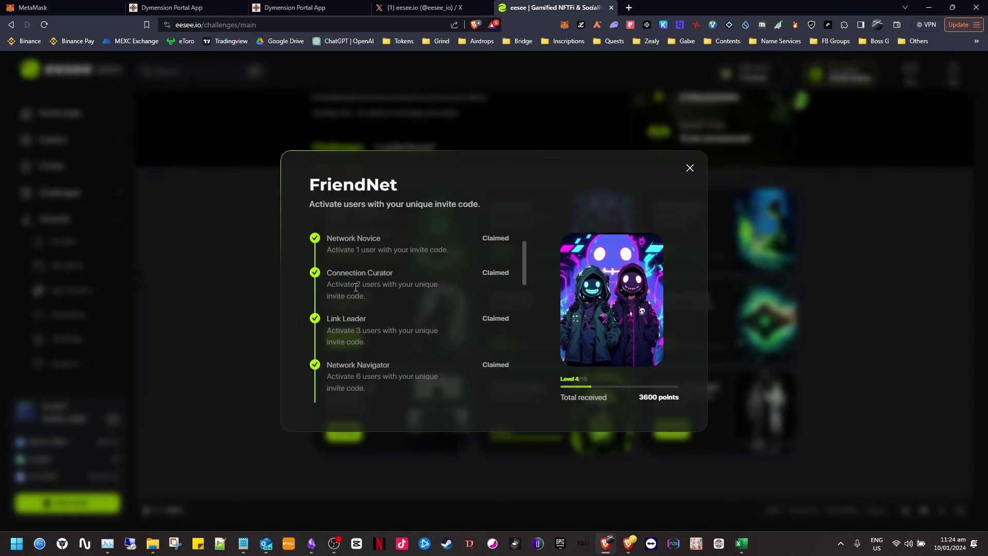
pyautogui.scroll(-2, 356, 287)
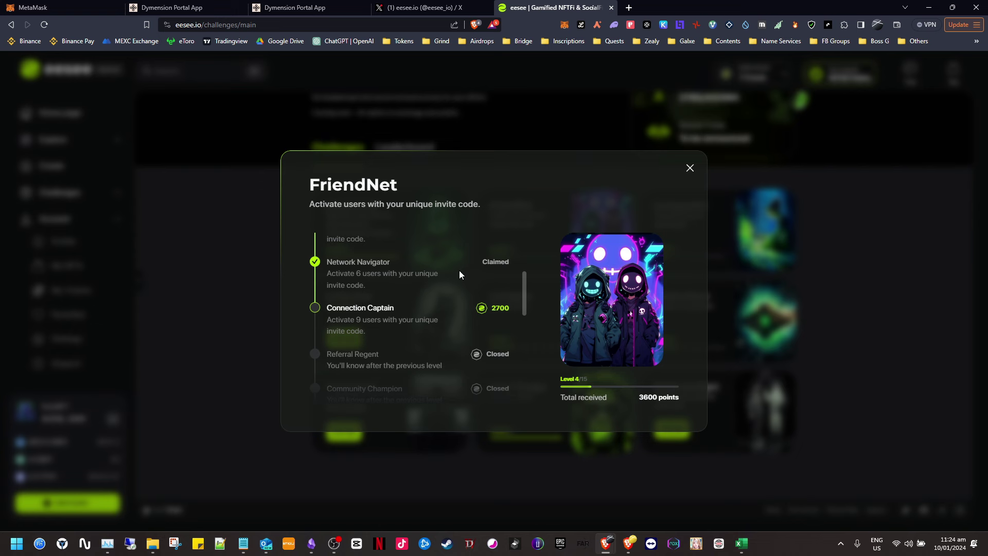
pyautogui.click(690, 169)
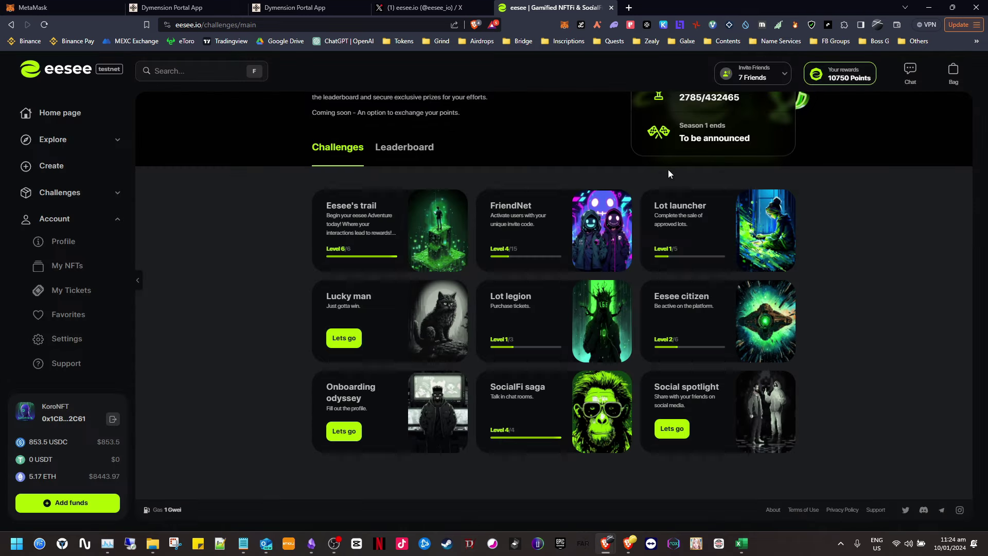
pyautogui.click(707, 221)
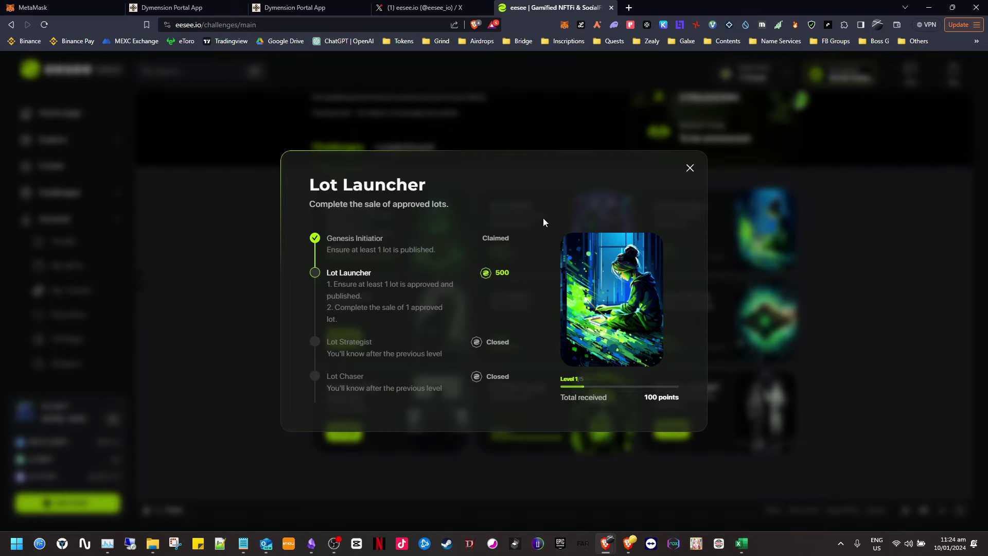
pyautogui.click(690, 168)
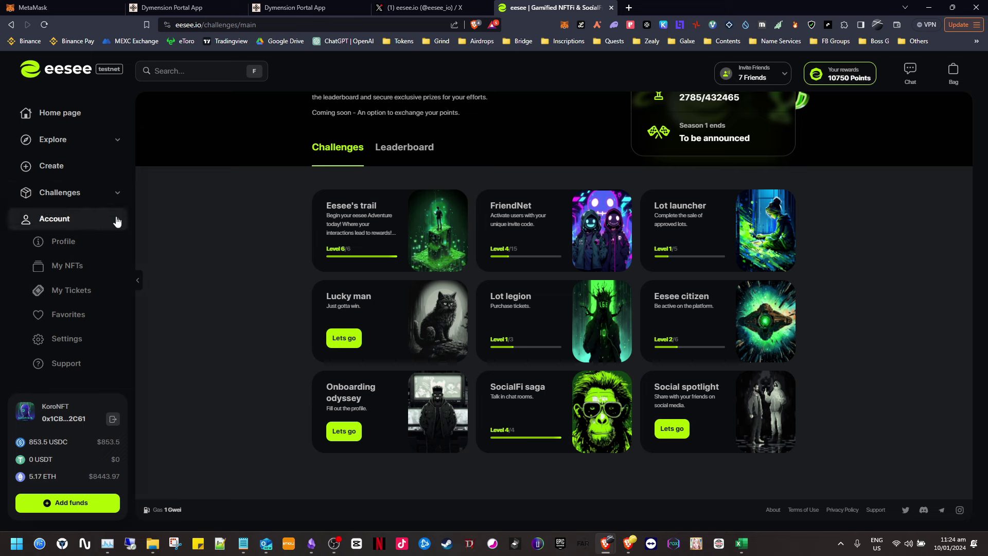
# - Browse the owned NFTs in the account and start creating a lot for BoredApeYachtClub #21711
pyautogui.click(117, 140)
pyautogui.click(116, 140)
pyautogui.click(99, 225)
pyautogui.click(88, 273)
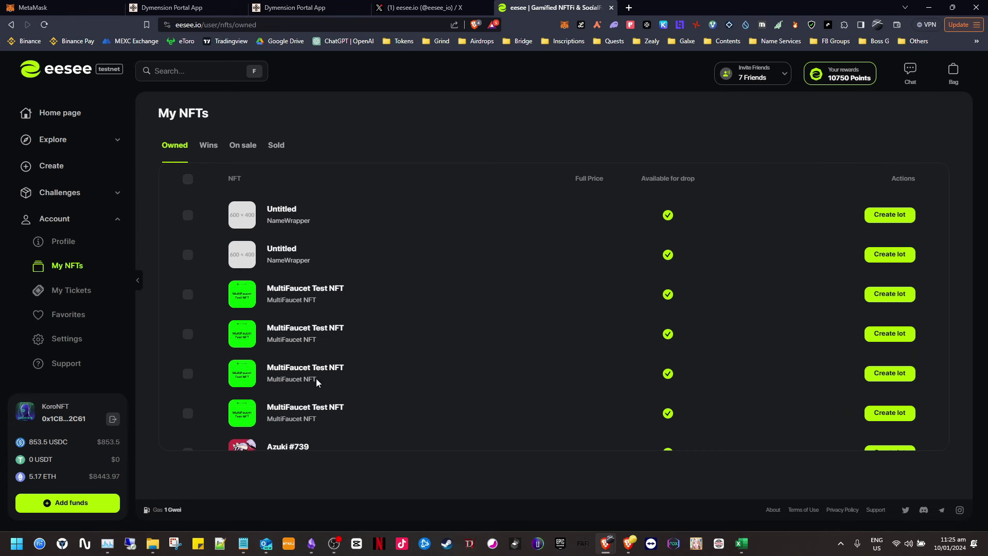
pyautogui.scroll(-5, 316, 379)
pyautogui.scroll(-6, 345, 311)
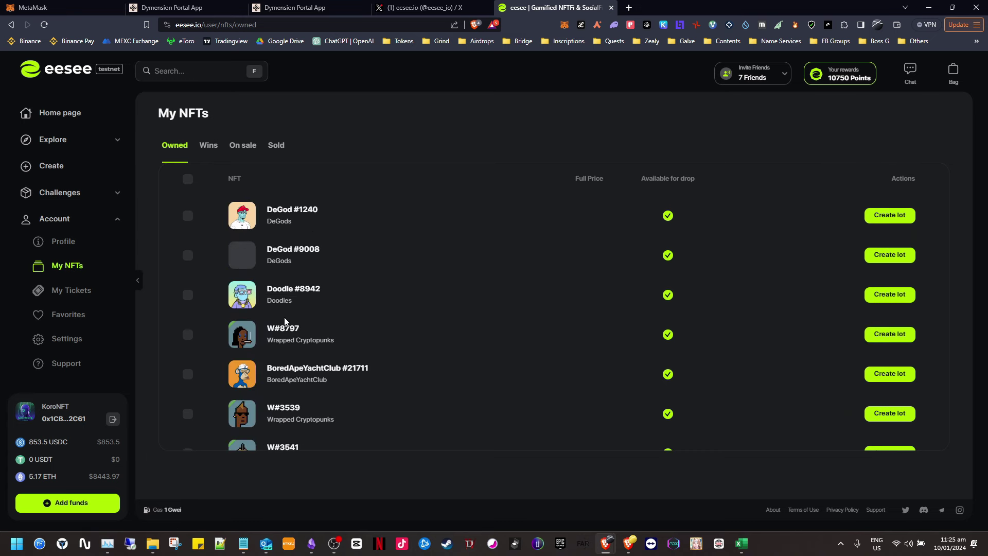
pyautogui.moveTo(339, 321); pyautogui.dragTo(275, 305)
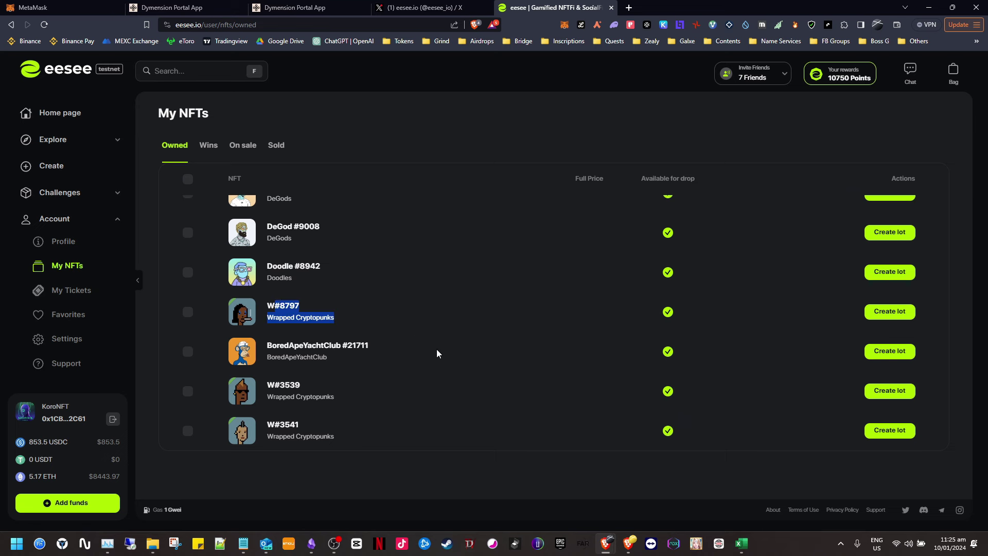
pyautogui.click(899, 355)
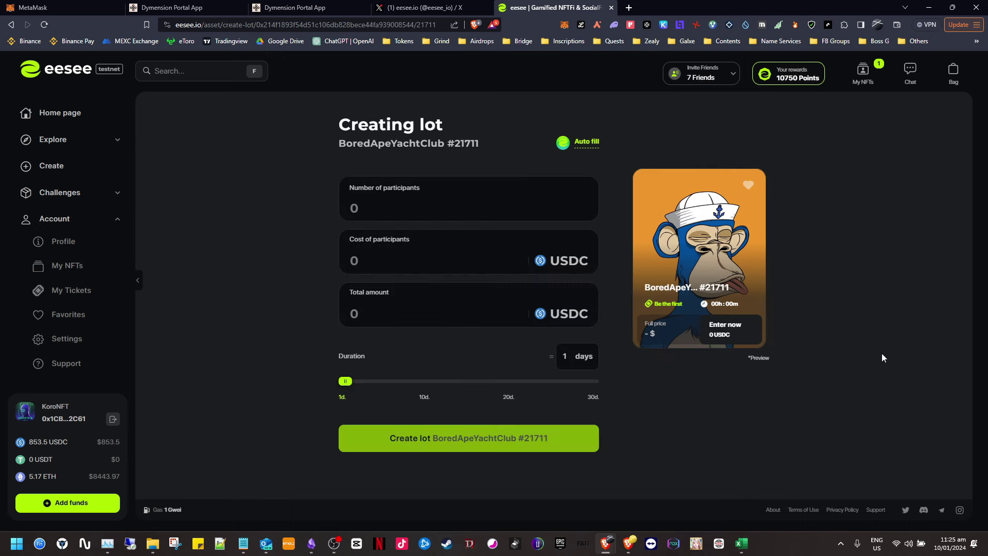
# - Set the lot to 1000 participants at a cost of 10 USDC each, with a duration of 3 days
pyautogui.click(390, 209)
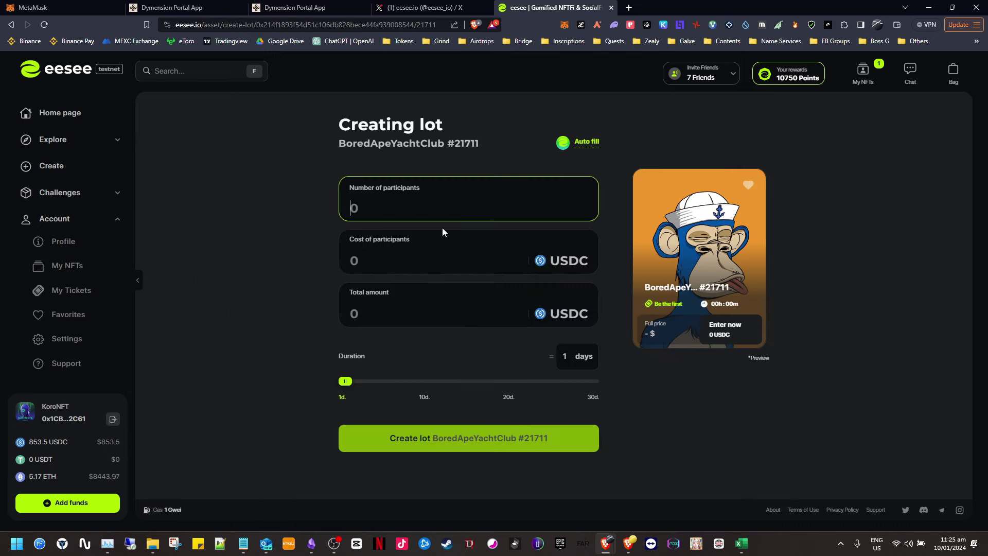
pyautogui.write('1000')
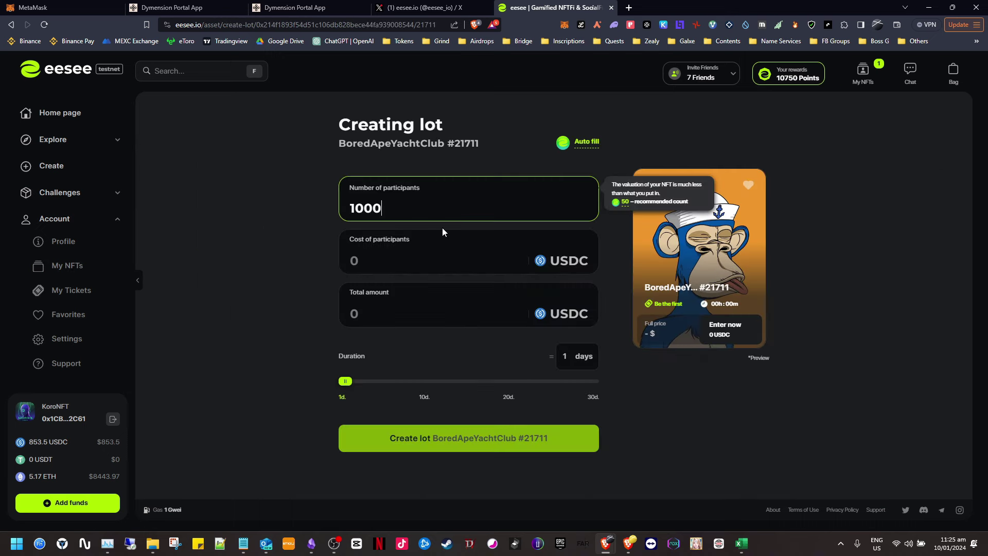
pyautogui.click(474, 260)
pyautogui.click(445, 264)
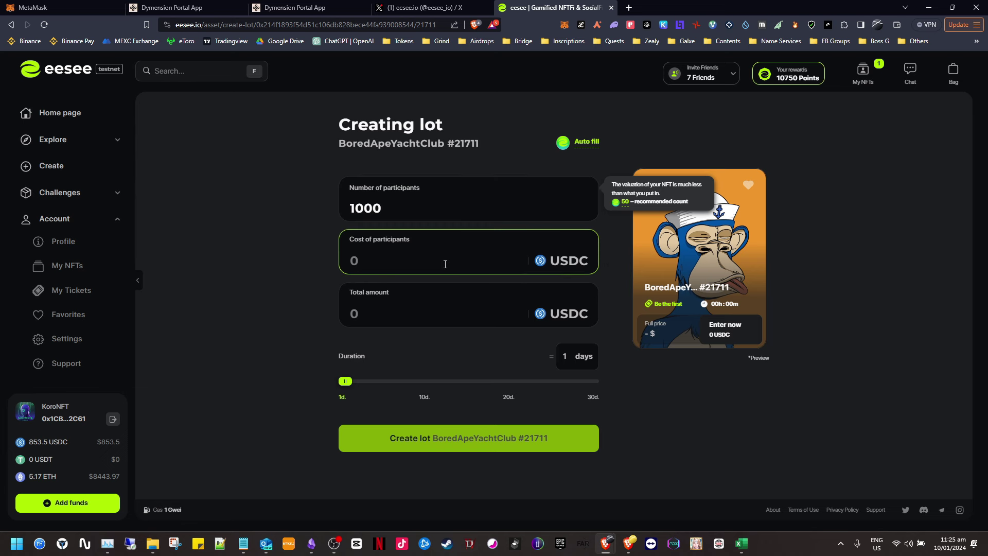
pyautogui.write('10')
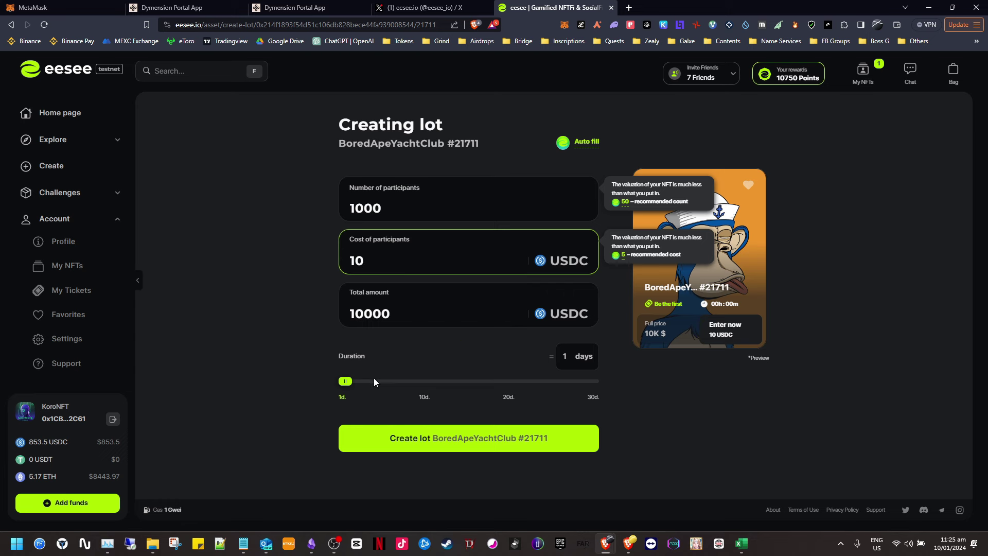
pyautogui.moveTo(346, 380); pyautogui.dragTo(363, 381)
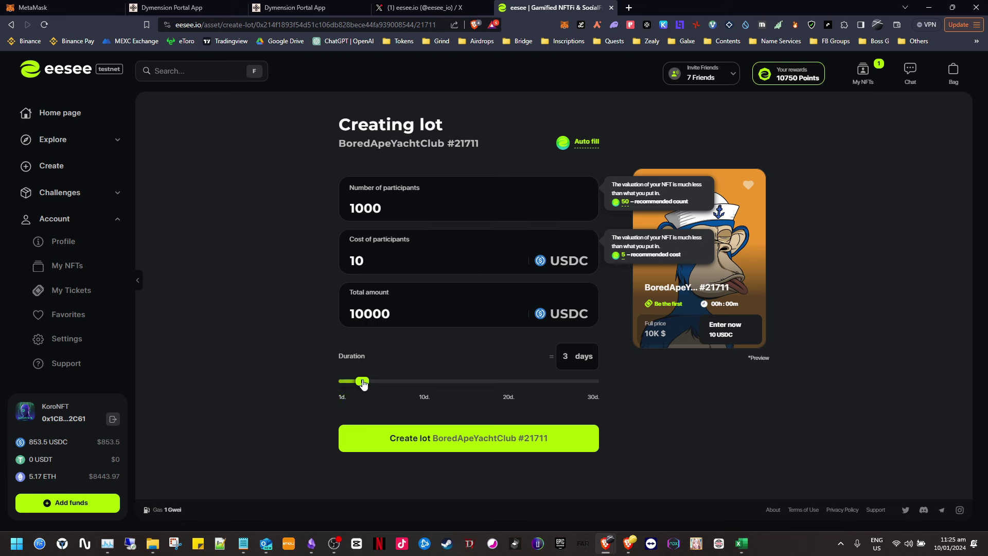
# - Submit the BoredApeYachtClub #21711 lot for publishing and confirm its contract interaction in MetaMask
pyautogui.click(505, 435)
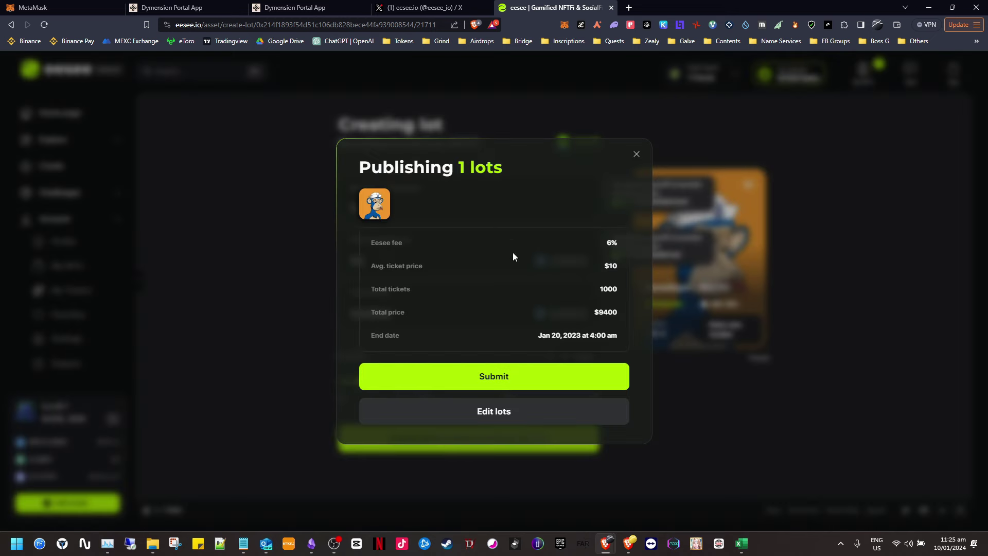
pyautogui.click(501, 377)
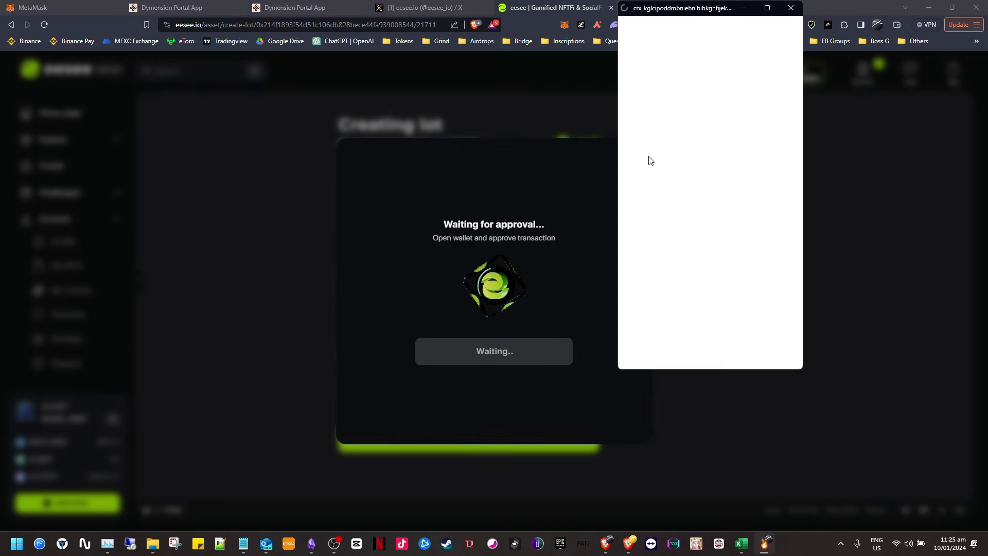
pyautogui.moveTo(705, 13); pyautogui.dragTo(854, 85)
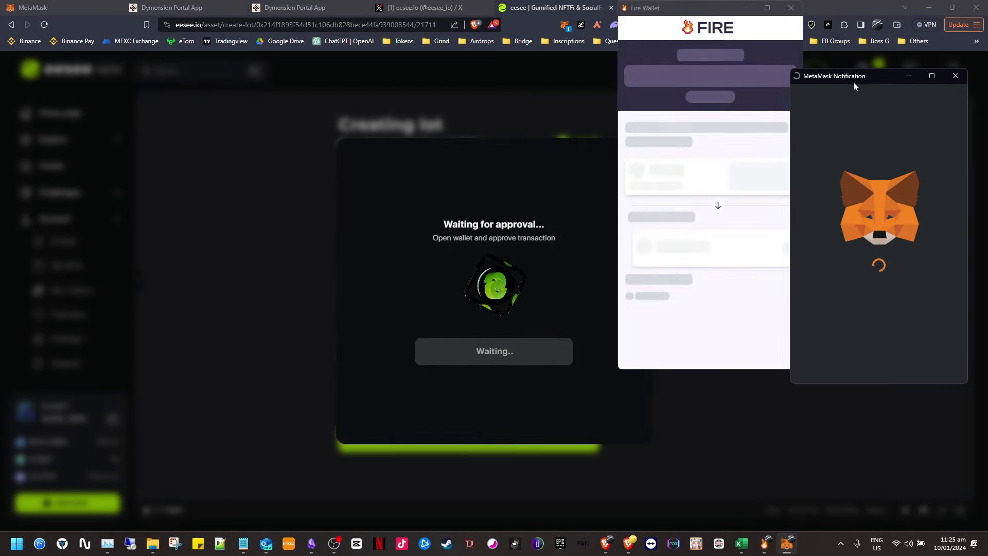
pyautogui.moveTo(684, 8); pyautogui.dragTo(619, 60)
pyautogui.click(726, 60)
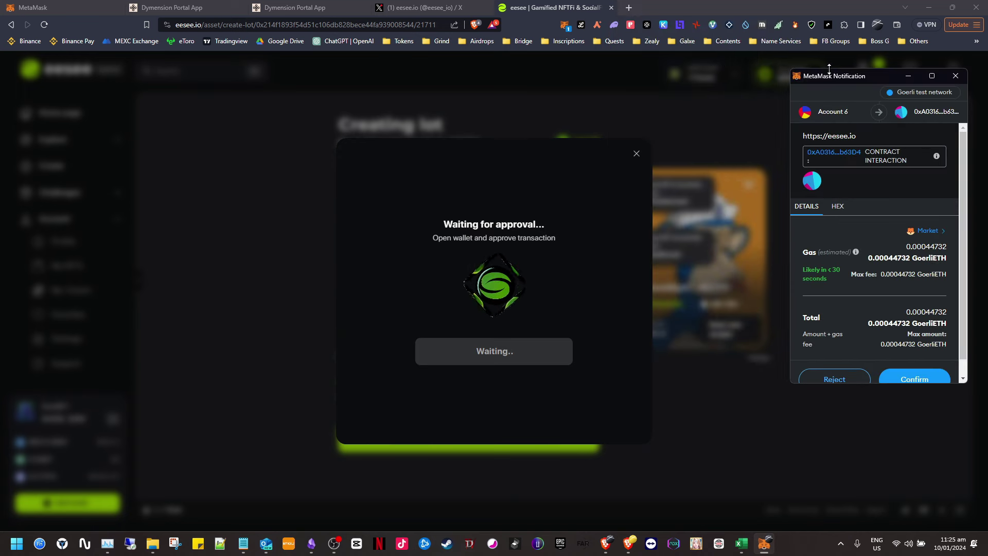
pyautogui.moveTo(807, 76); pyautogui.dragTo(749, 69)
pyautogui.click(857, 355)
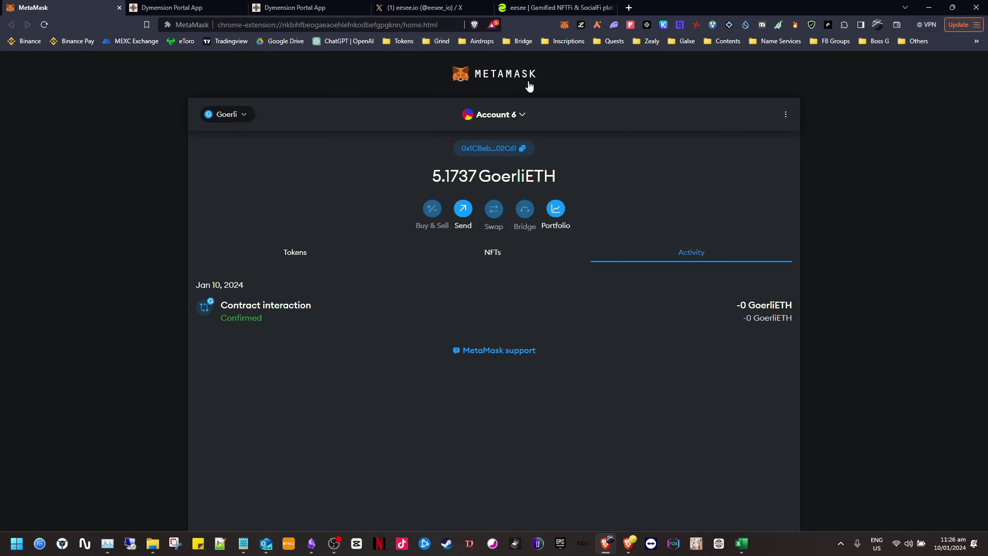
# - Return to the eesee page, continue past the lot creation message and view the account's NFTs on sale
pyautogui.click(581, 6)
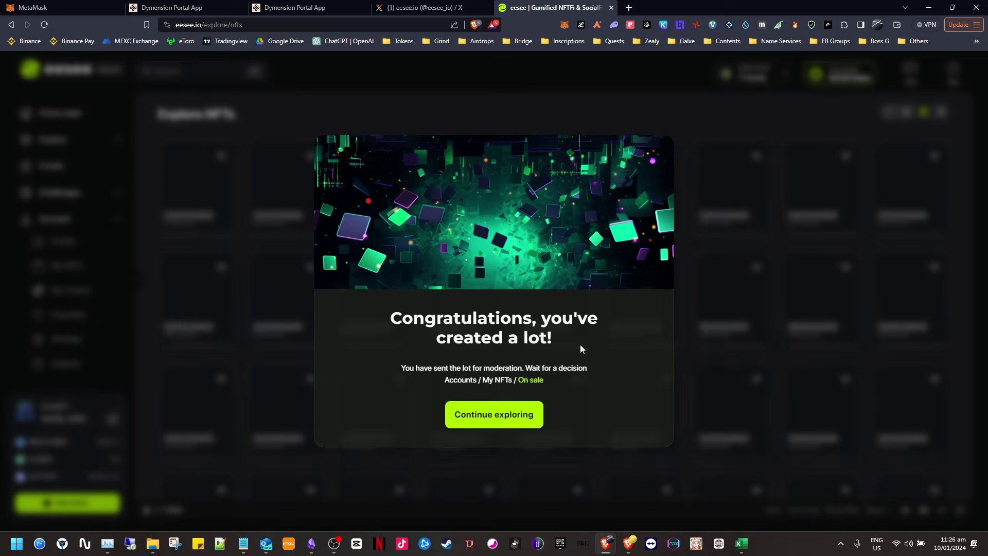
pyautogui.click(520, 418)
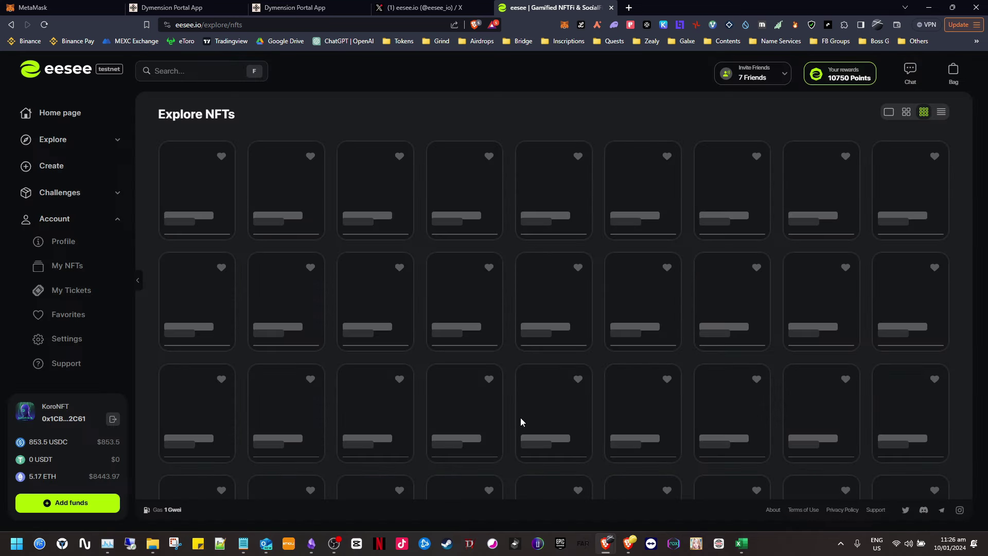
pyautogui.click(80, 267)
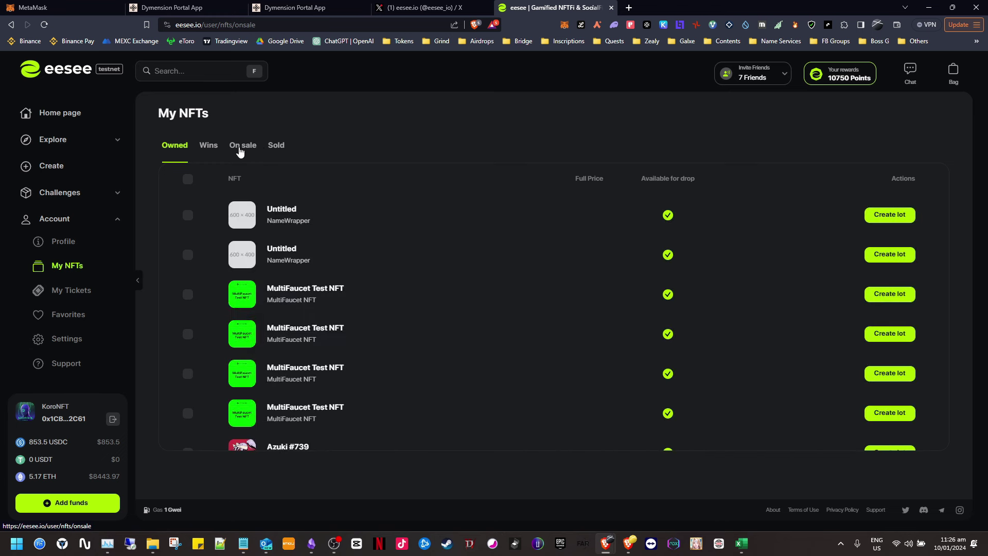
pyautogui.click(240, 150)
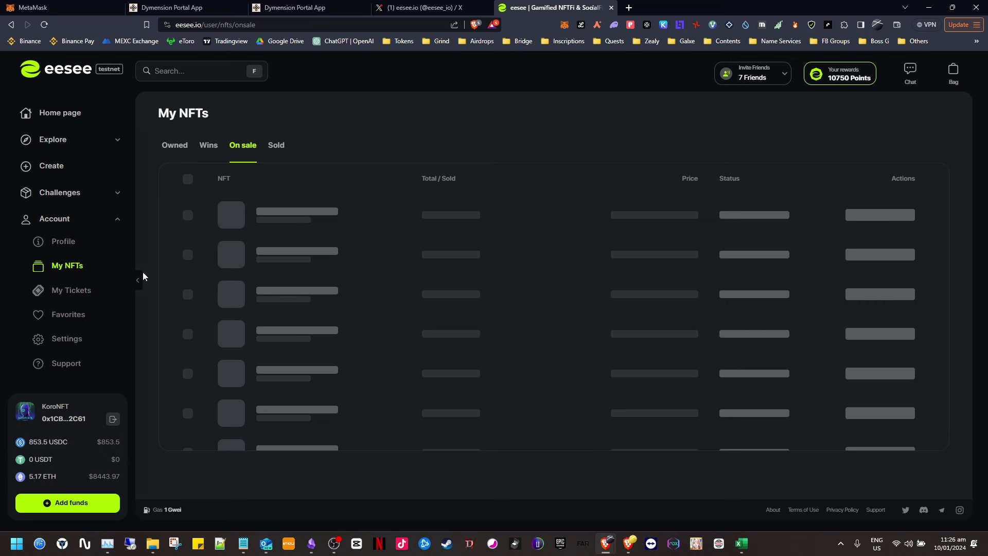
# - Check the account's tickets list and browse the NFTs on the explore page
pyautogui.click(72, 291)
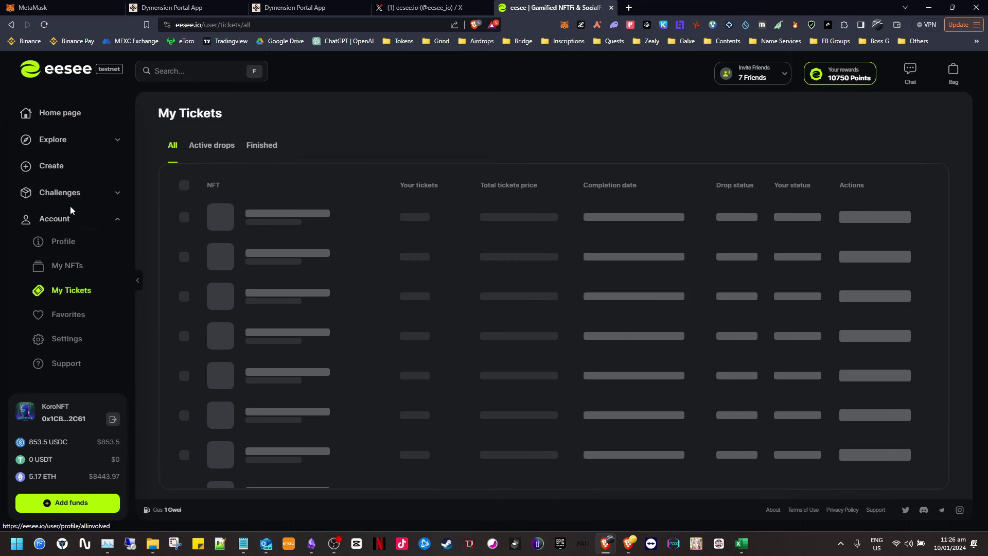
pyautogui.click(100, 144)
pyautogui.click(77, 163)
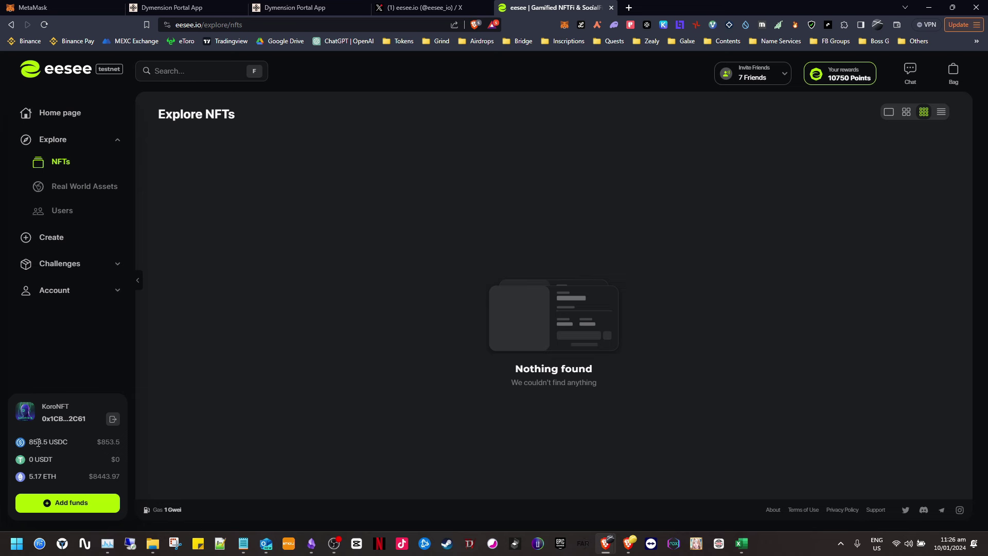
# - Check the USDC balance, review the test token faucet's requirements and rewards under Add funds, and close the faucet
pyautogui.moveTo(33, 441); pyautogui.dragTo(64, 441)
pyautogui.click(56, 437)
pyautogui.click(93, 503)
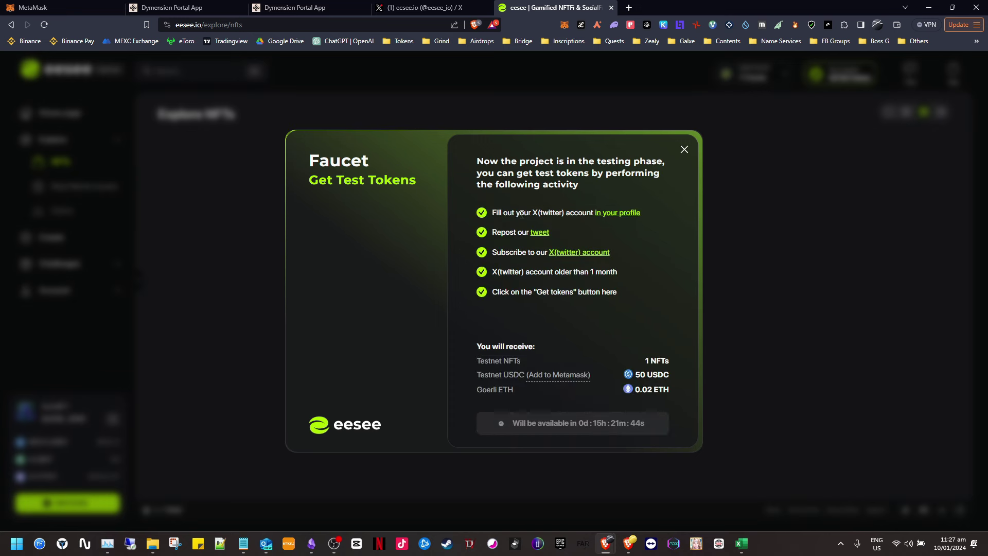
pyautogui.moveTo(521, 214); pyautogui.dragTo(577, 213)
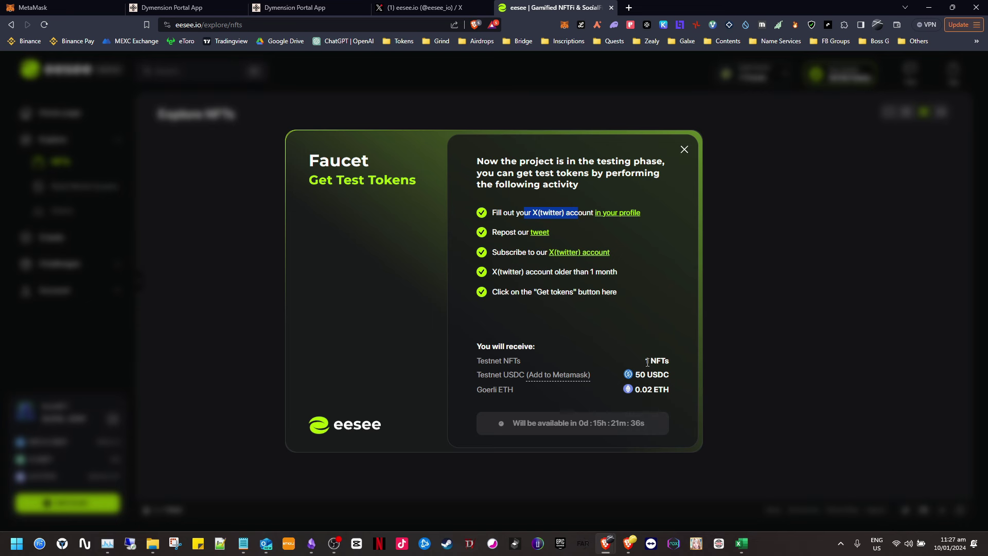
pyautogui.moveTo(646, 361); pyautogui.dragTo(669, 391)
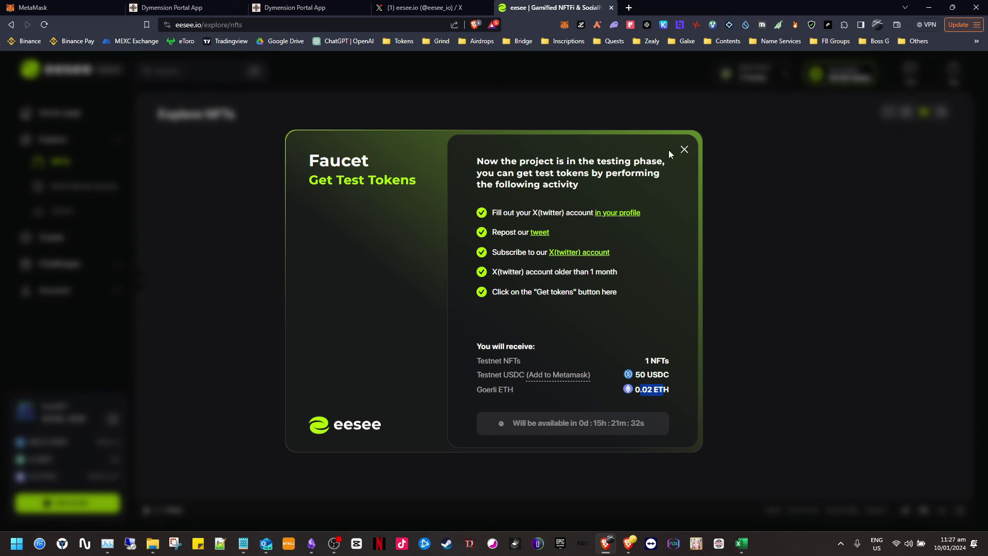
pyautogui.click(684, 150)
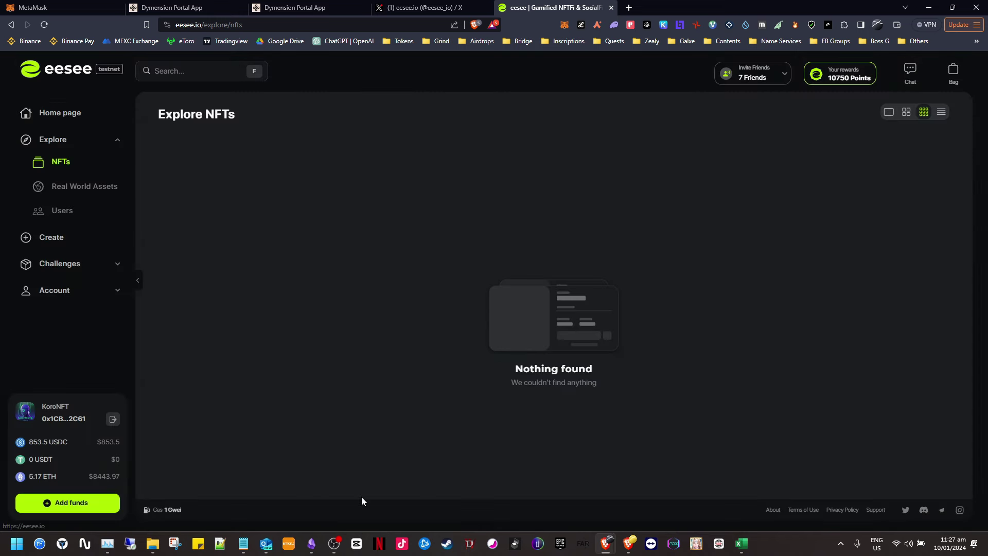
# - Mark both challenge tasks and all three Adding Funds tasks as done in the Obsidian EESEE note, and return to the browser
pyautogui.click(311, 543)
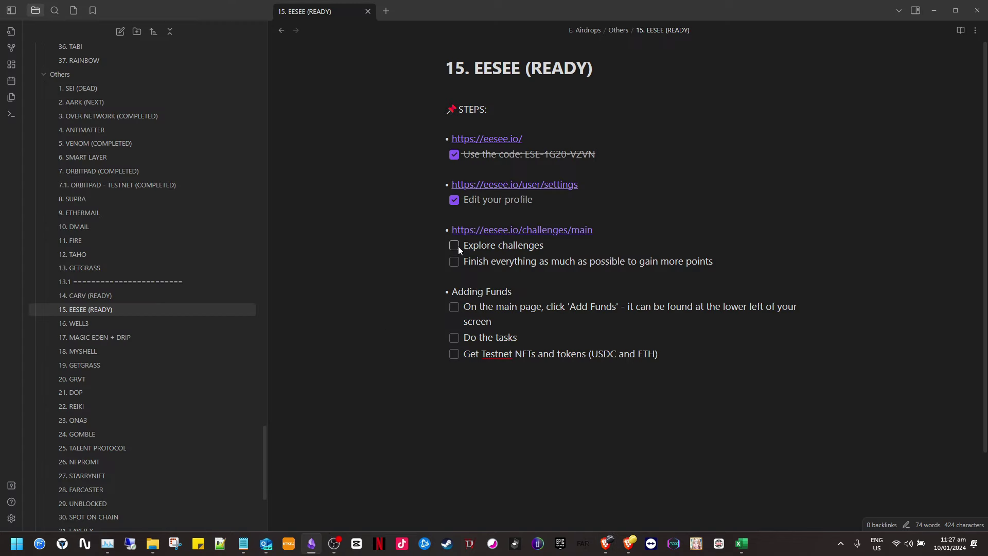
pyautogui.click(457, 246)
pyautogui.click(454, 262)
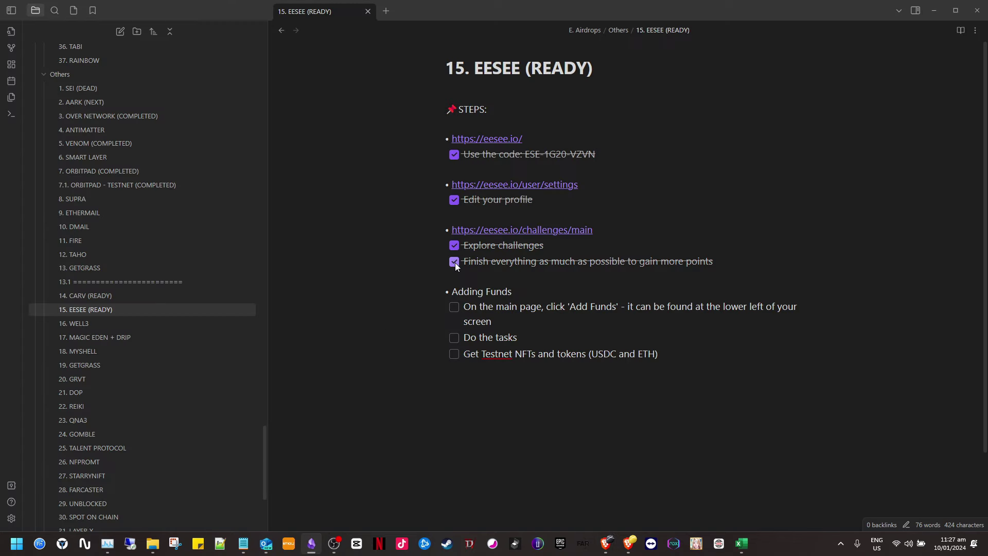
pyautogui.click(454, 307)
pyautogui.click(453, 337)
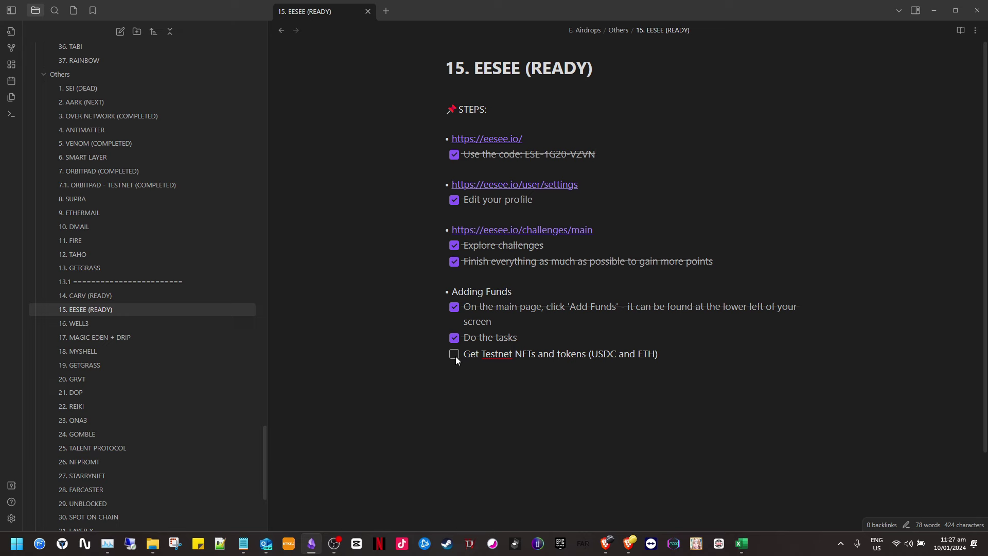
pyautogui.click(454, 354)
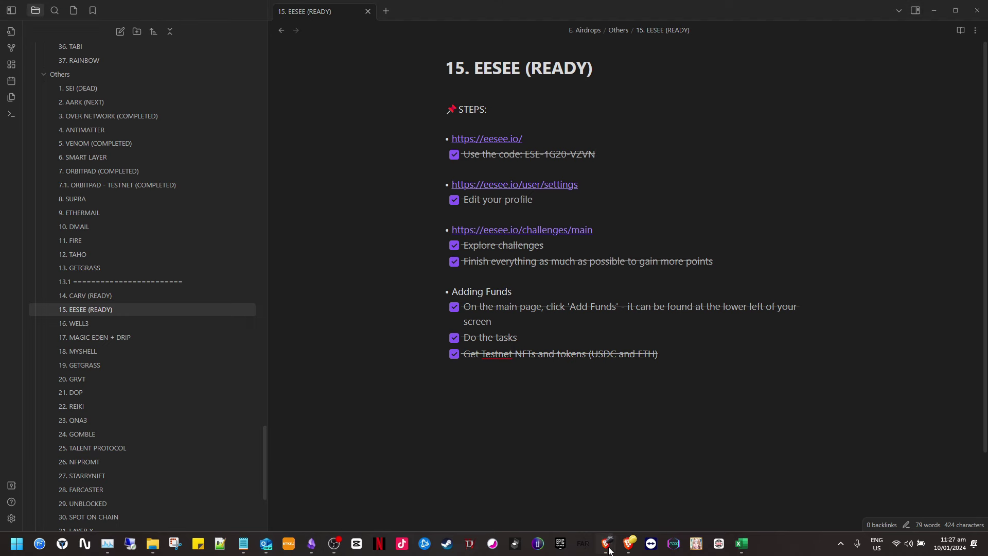
pyautogui.moveTo(606, 543)
pyautogui.click(686, 488)
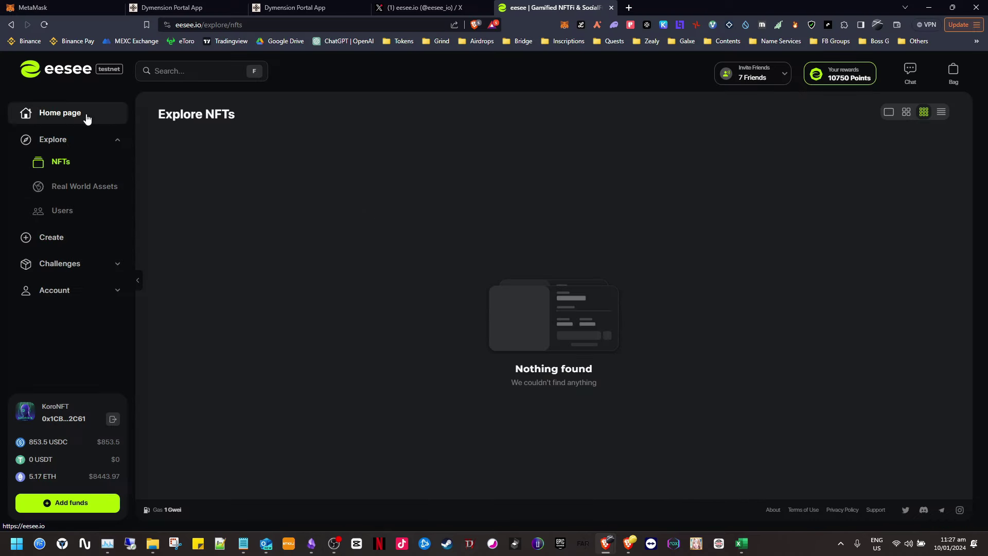
# - Open the Season 1 challenges from the rewards points, review the Lot Launcher level's requirements, and close the challenge
pyautogui.click(840, 73)
pyautogui.scroll(-2, 446, 264)
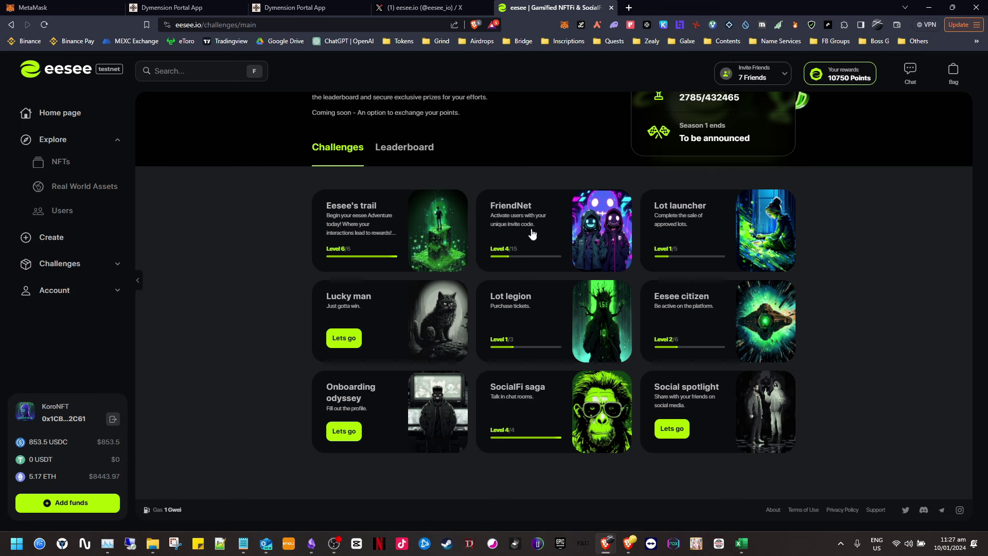
pyautogui.click(705, 227)
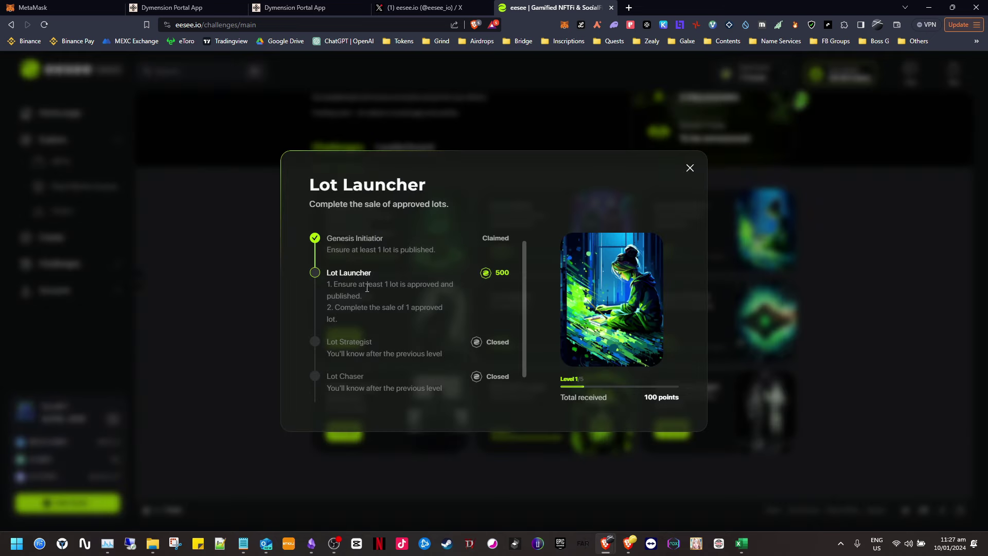
pyautogui.moveTo(337, 282); pyautogui.dragTo(394, 287)
pyautogui.click(371, 286)
pyautogui.moveTo(338, 313); pyautogui.dragTo(359, 286)
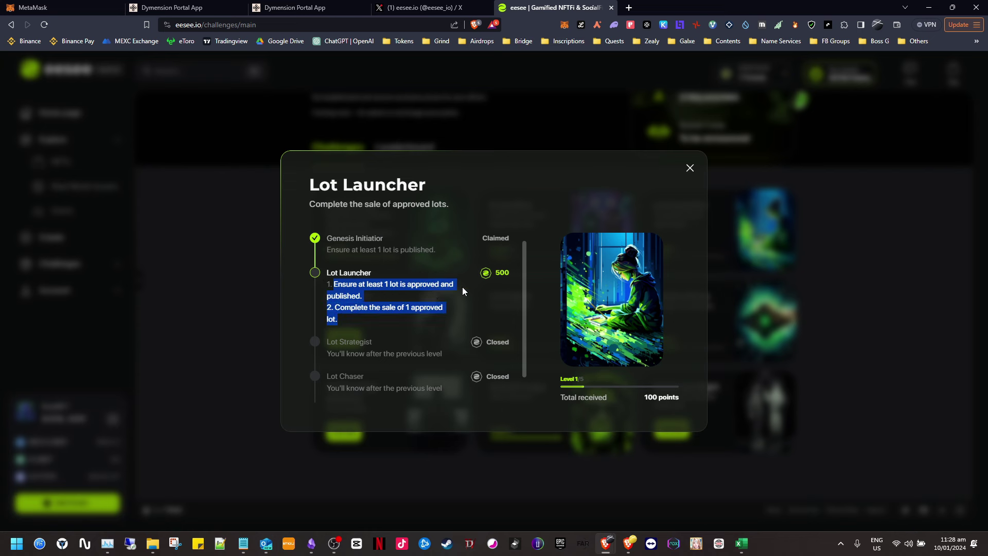
pyautogui.click(689, 169)
pyautogui.scroll(2, 268, 257)
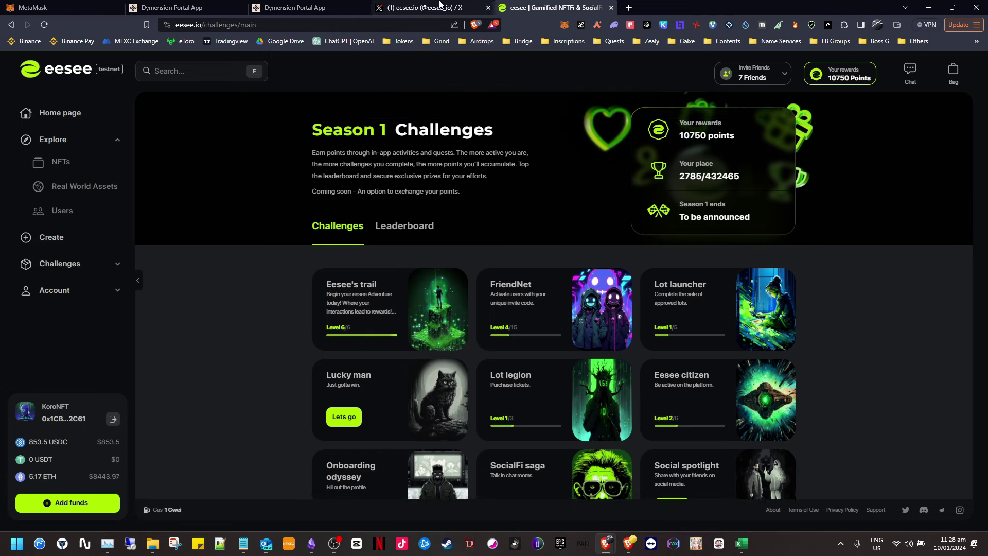
# - View the ESE token post on the eesee.io X profile and return to the challenges page
pyautogui.click(419, 8)
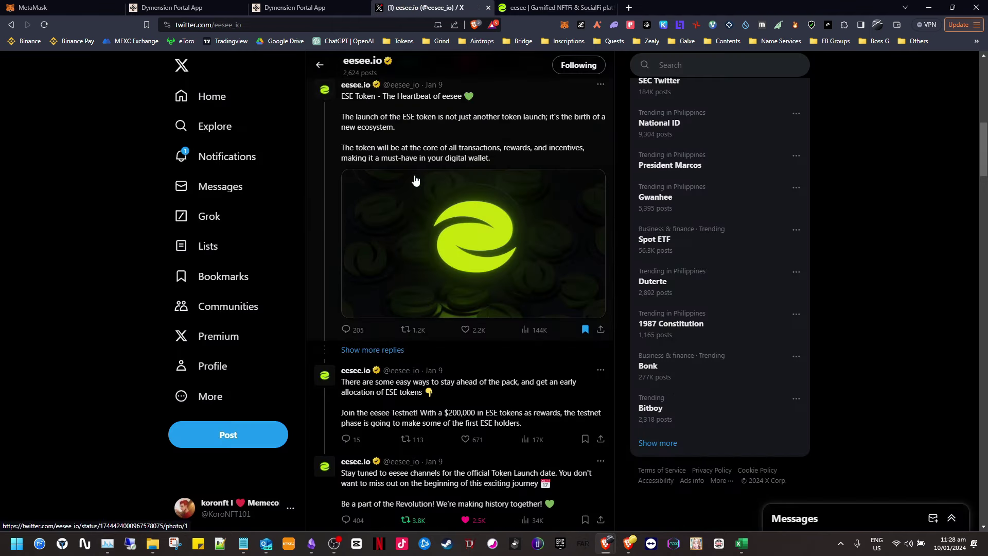
pyautogui.click(406, 330)
pyautogui.click(553, 7)
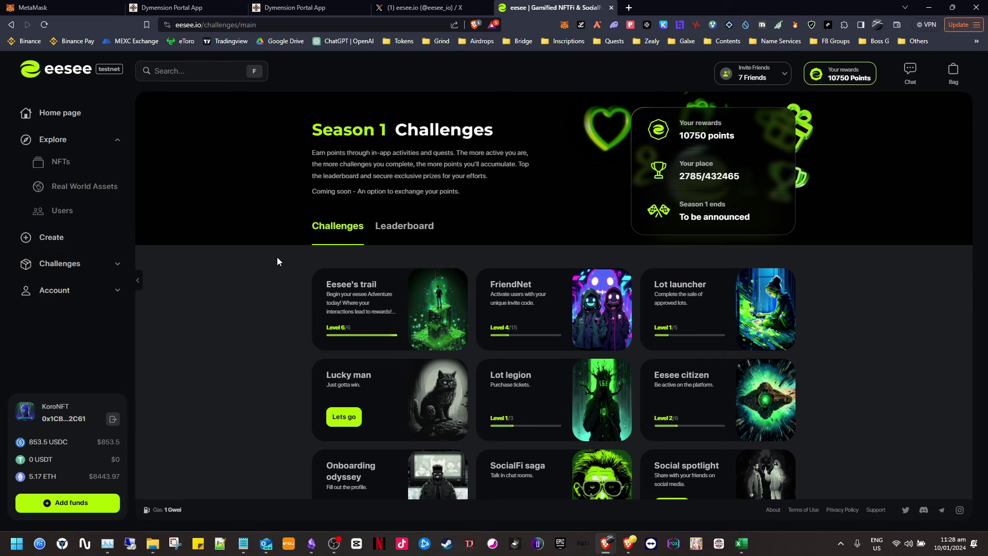
pyautogui.click(440, 41)
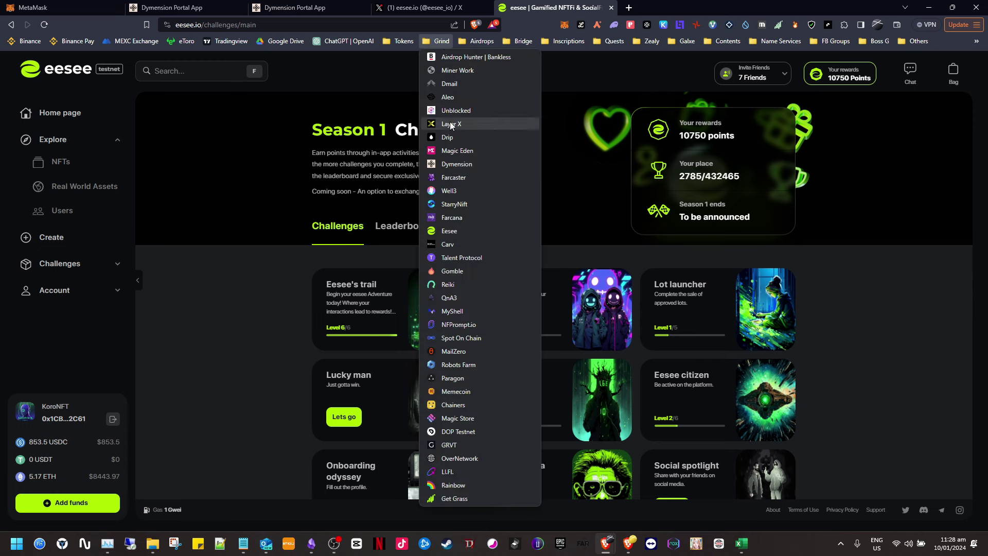
pyautogui.click(262, 272)
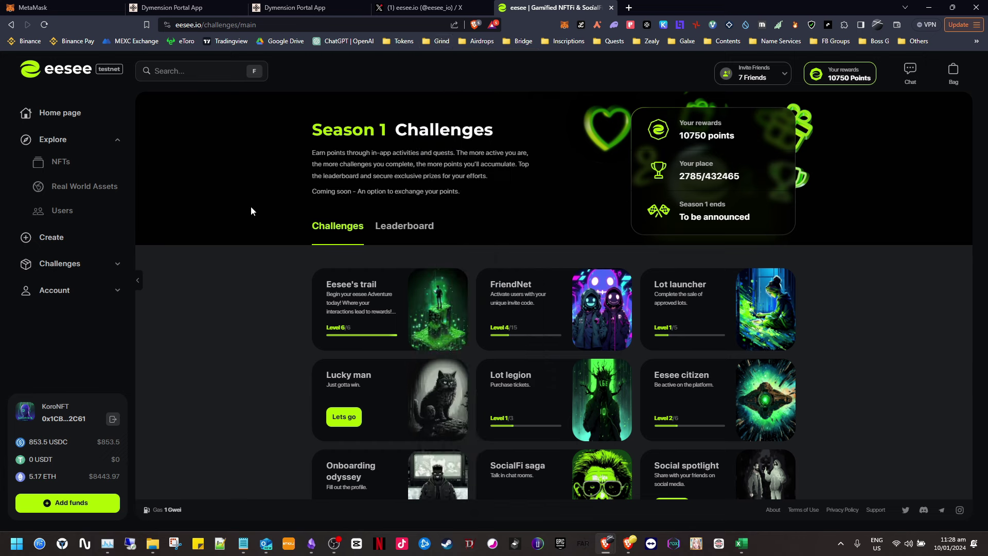